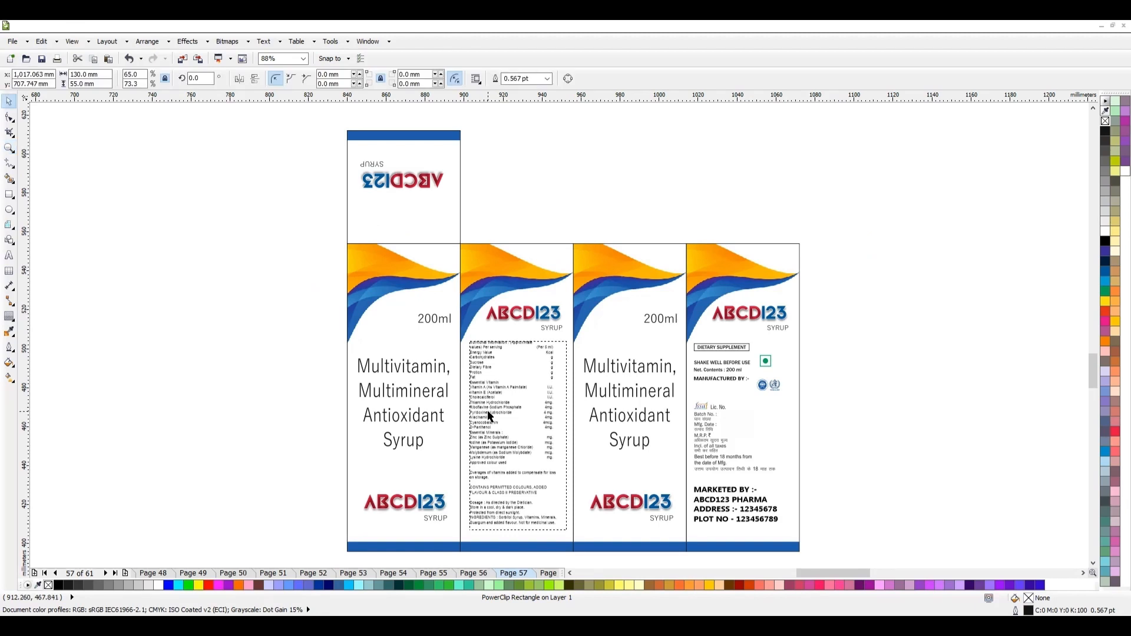
Step: Page through the document to examine the syrup size, carton design, label and tablet/capsule size pages
key("Page_Up")
key("Page_Up")
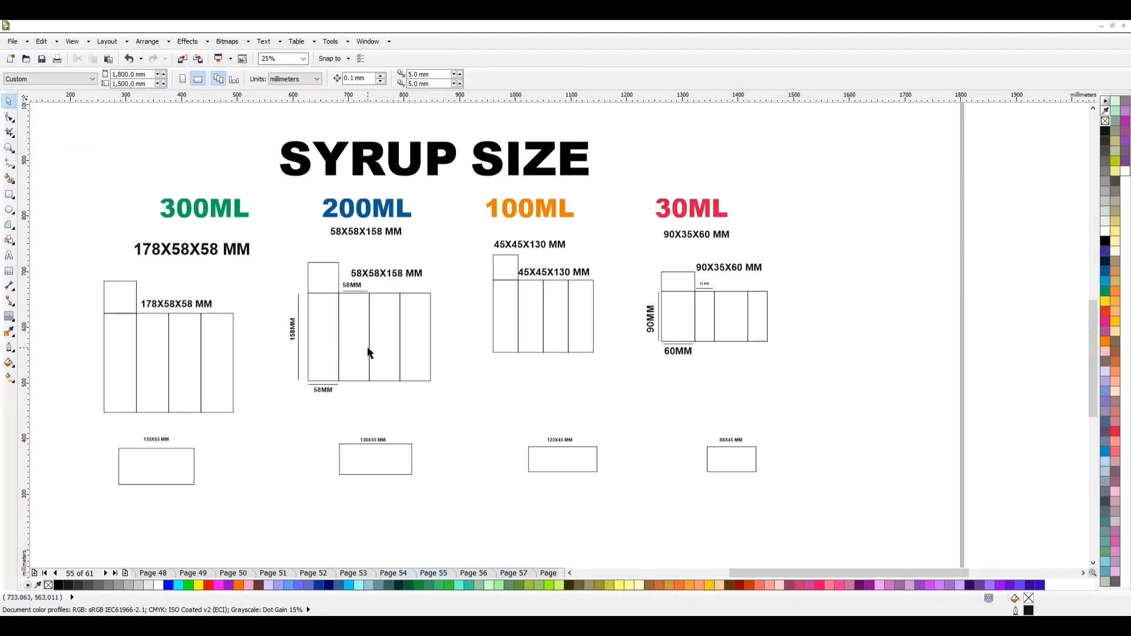
key("Page_Down")
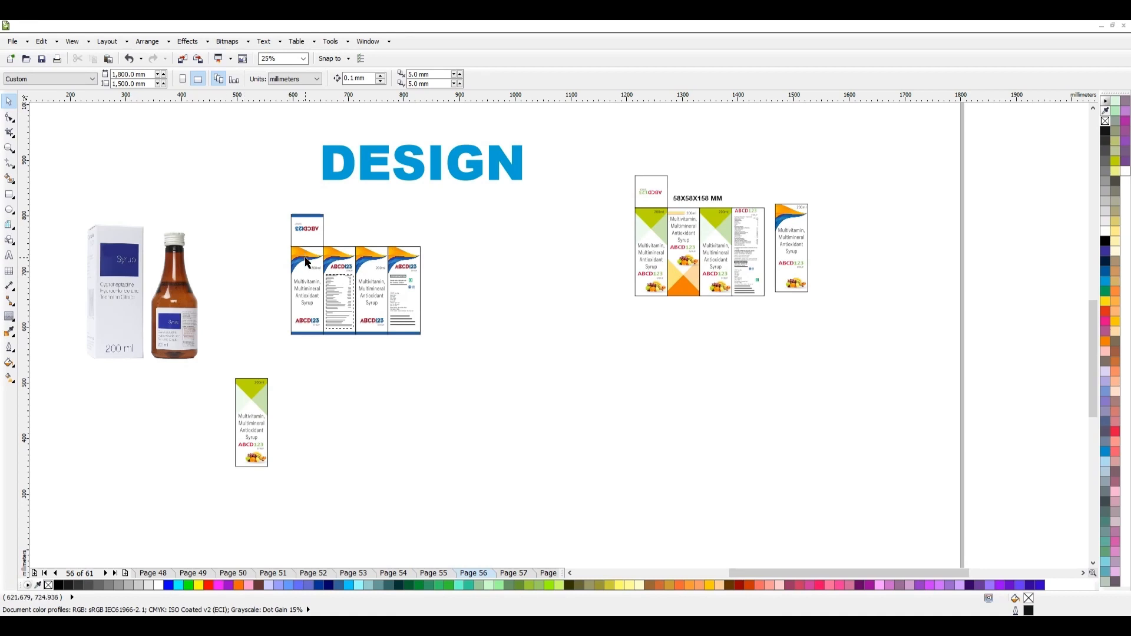
scroll(307, 259, "up", 2)
key("Page_Down")
scroll(437, 305, "down", 4)
key("Page_Down")
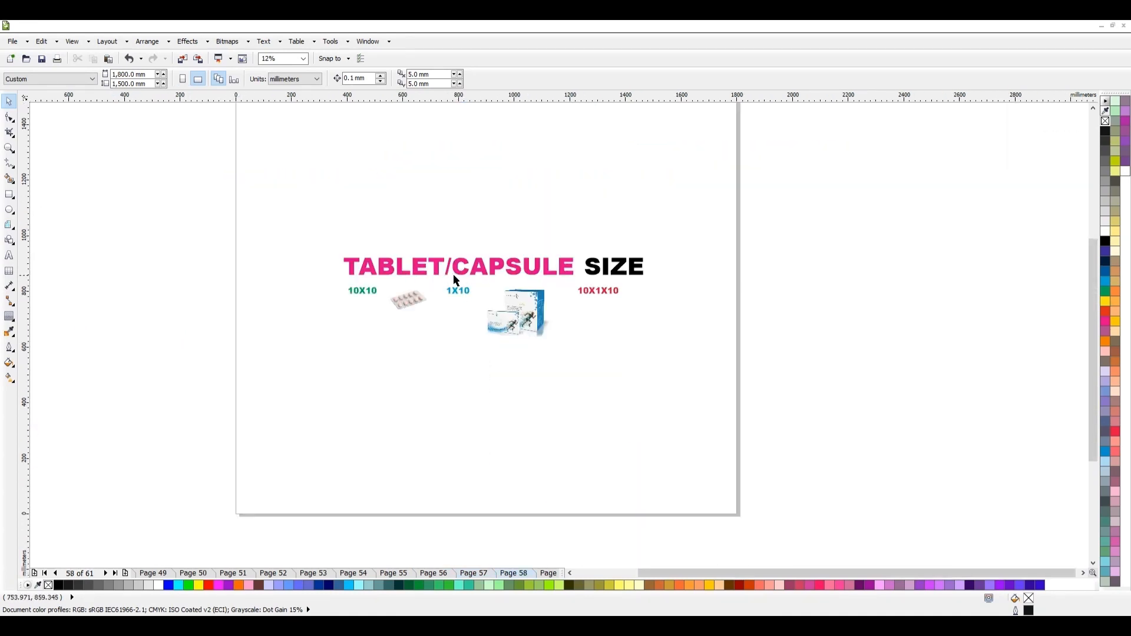
scroll(477, 275, "up", 2)
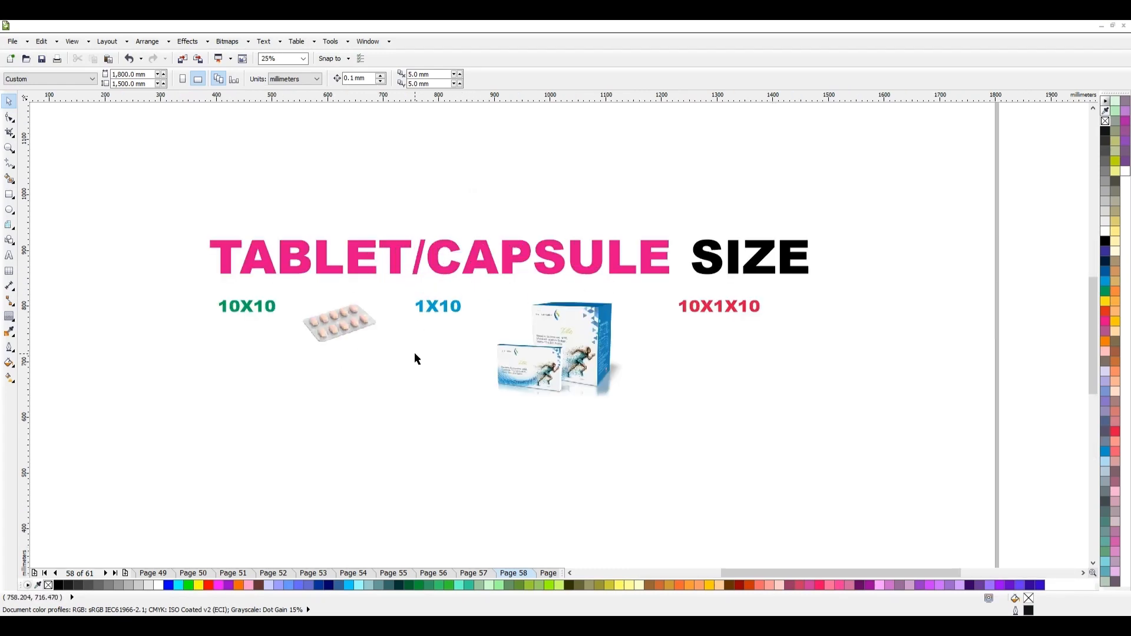
key("Page_Up")
scroll(490, 323, "down", 2)
key("Page_Up")
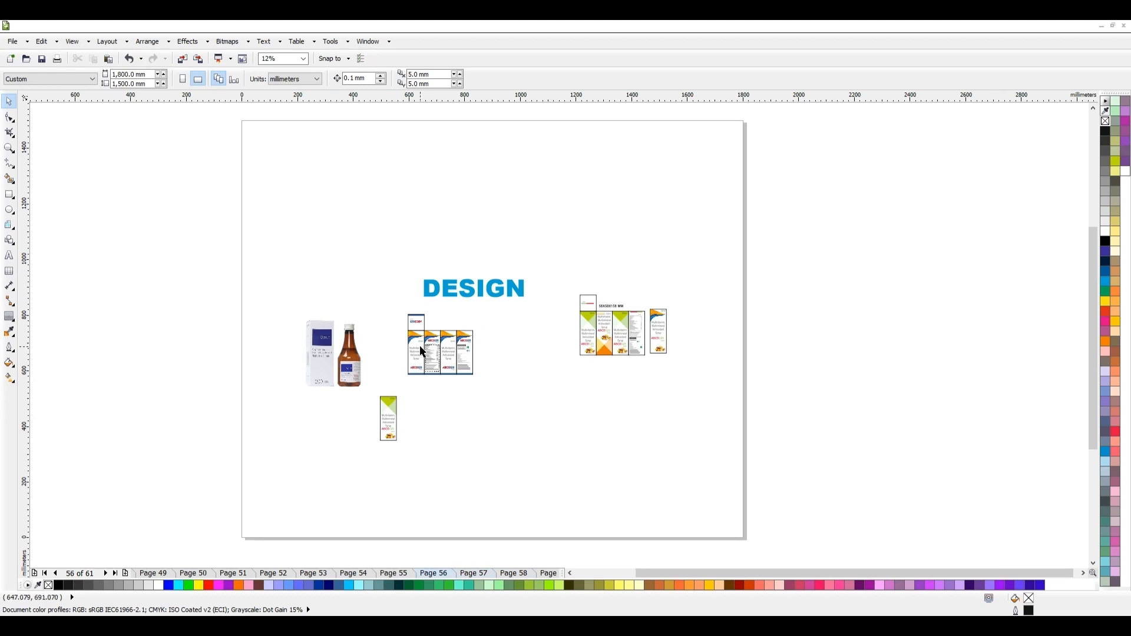
key("Page_Up")
key("Page_Up")
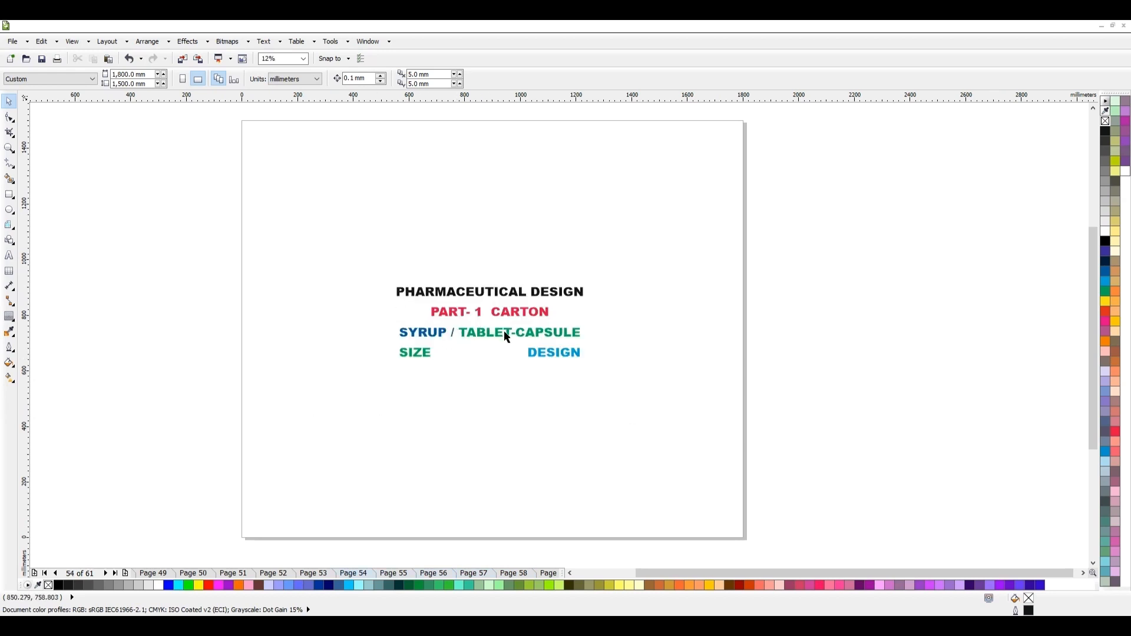
Step: Compare the syrup size, design and label pages, and examine the orange-and-blue 200 ml carton layout up close
key("Page_Down")
scroll(478, 361, "up", 2)
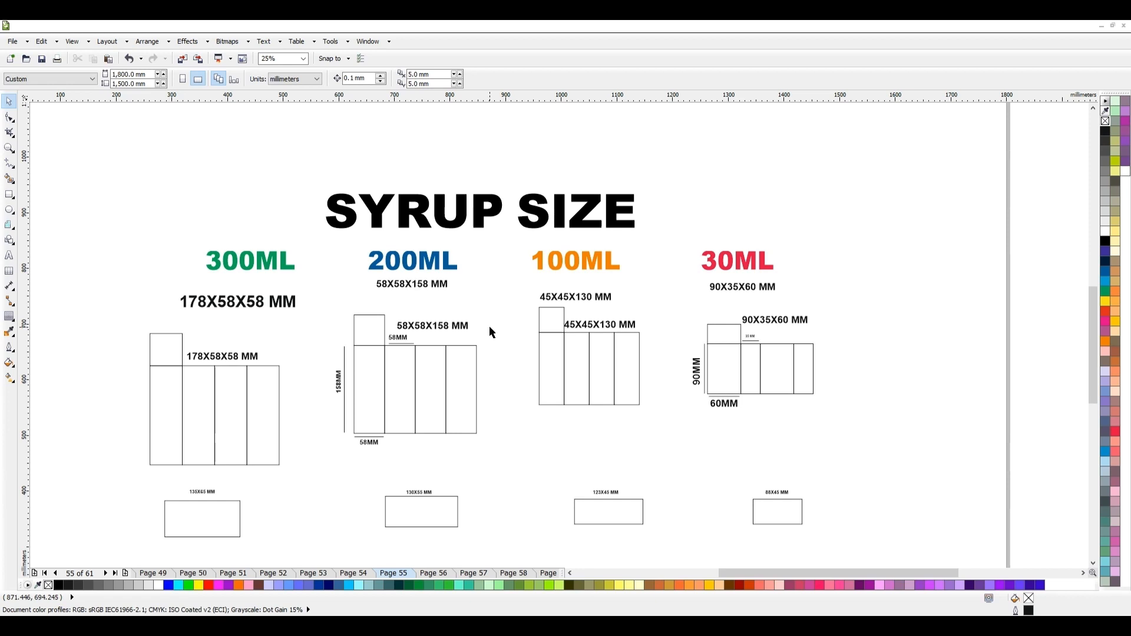
key("Page_Down")
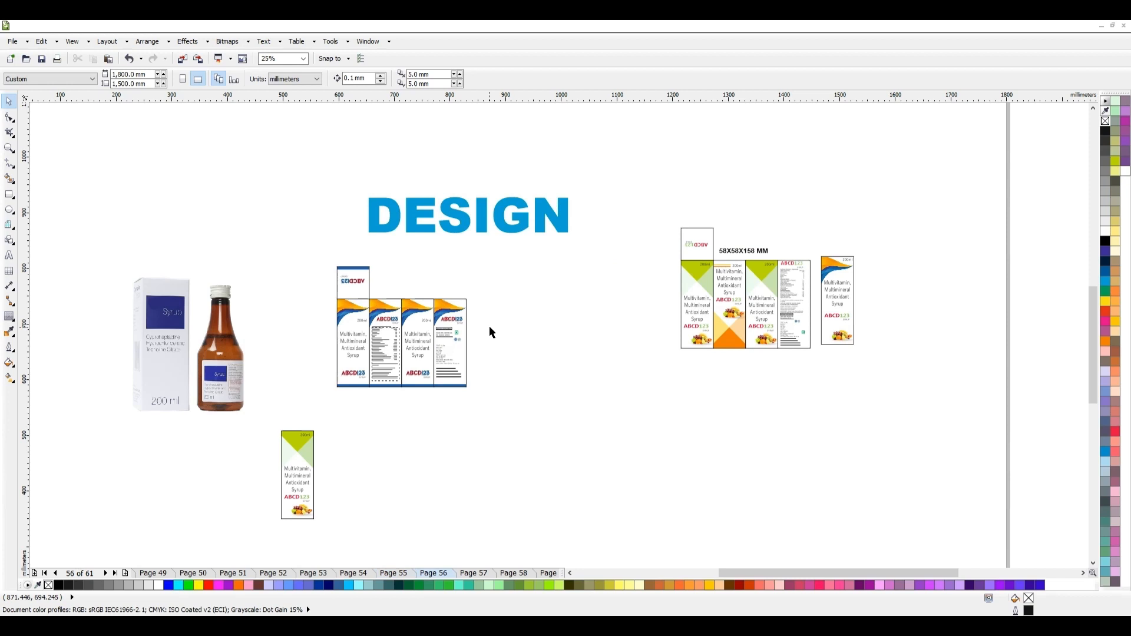
key("Page_Up")
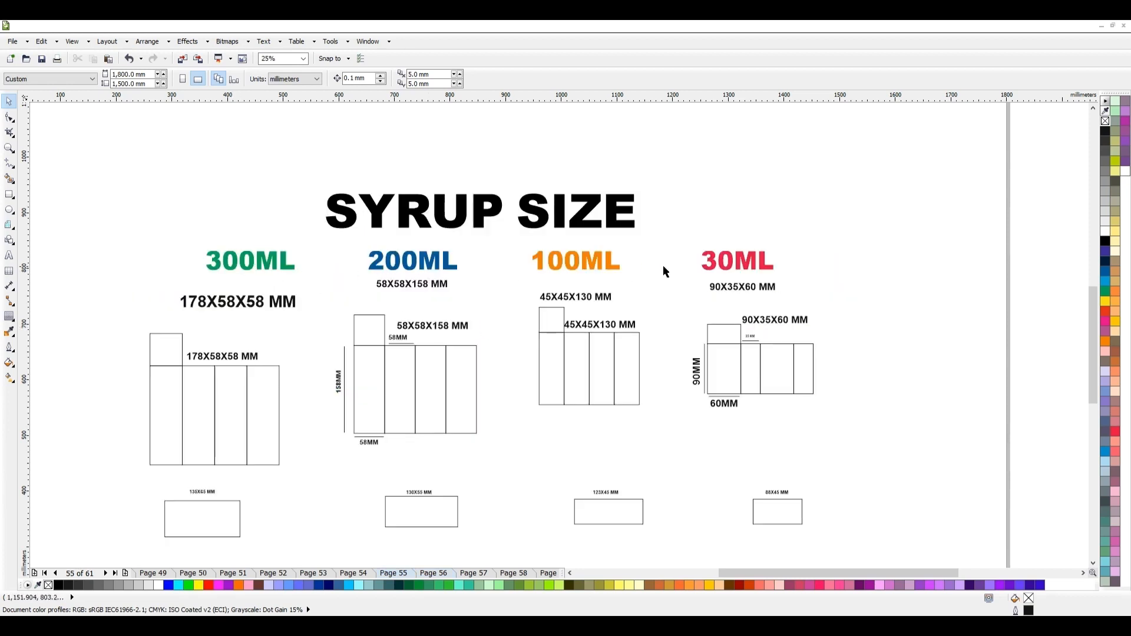
key("Page_Down")
key("Page_Down")
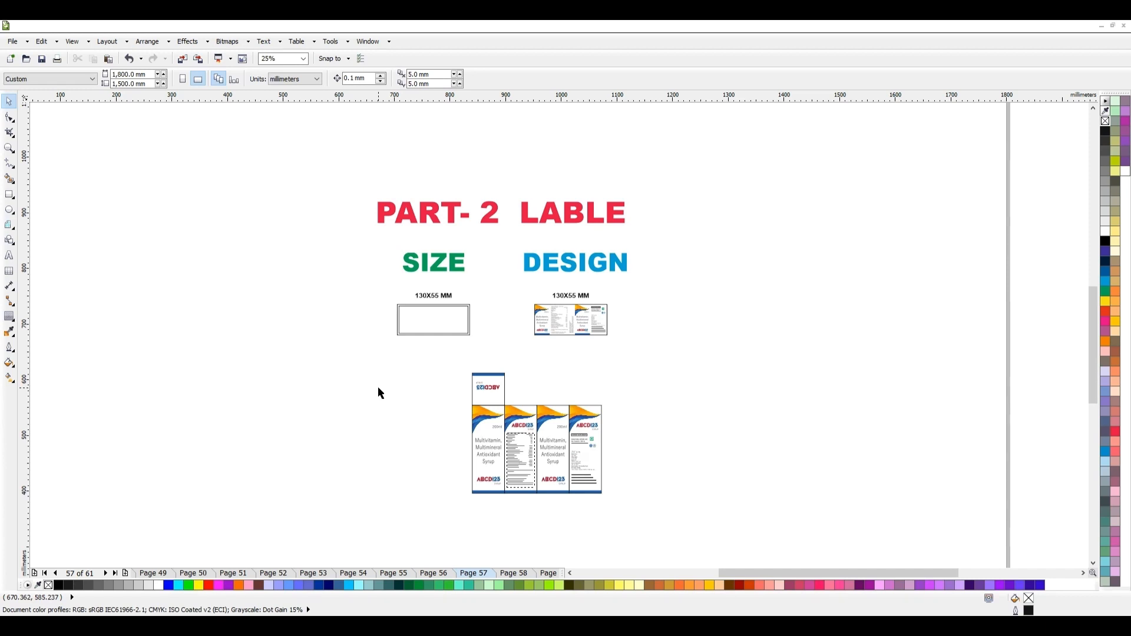
key("Page_Up")
scroll(313, 338, "up", 1)
scroll(475, 321, "up", 1)
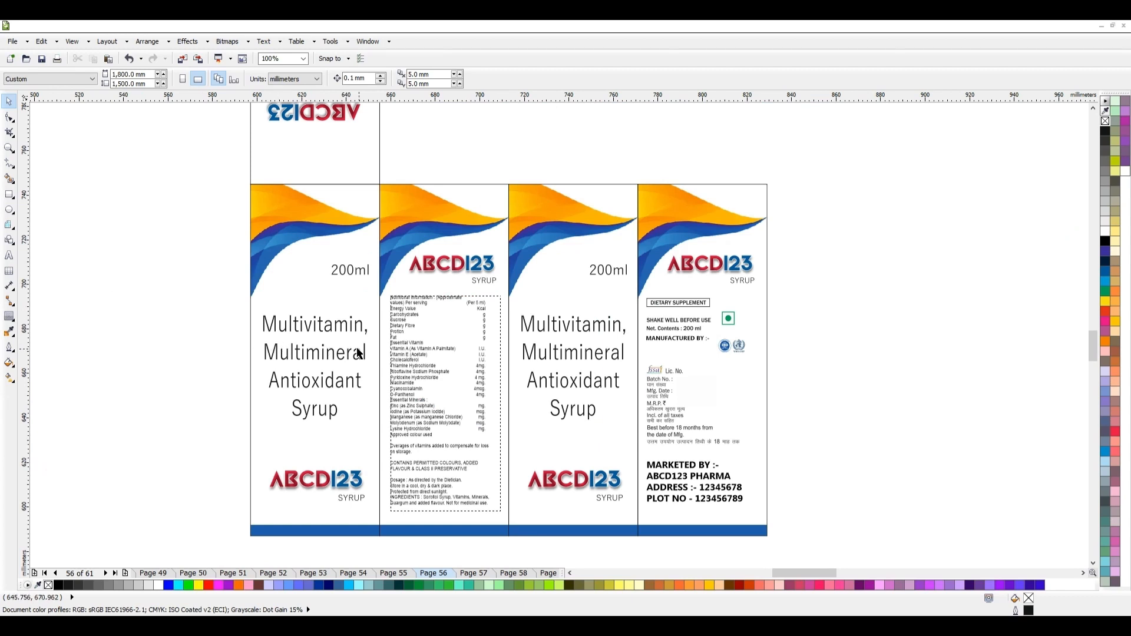
scroll(312, 350, "down", 1)
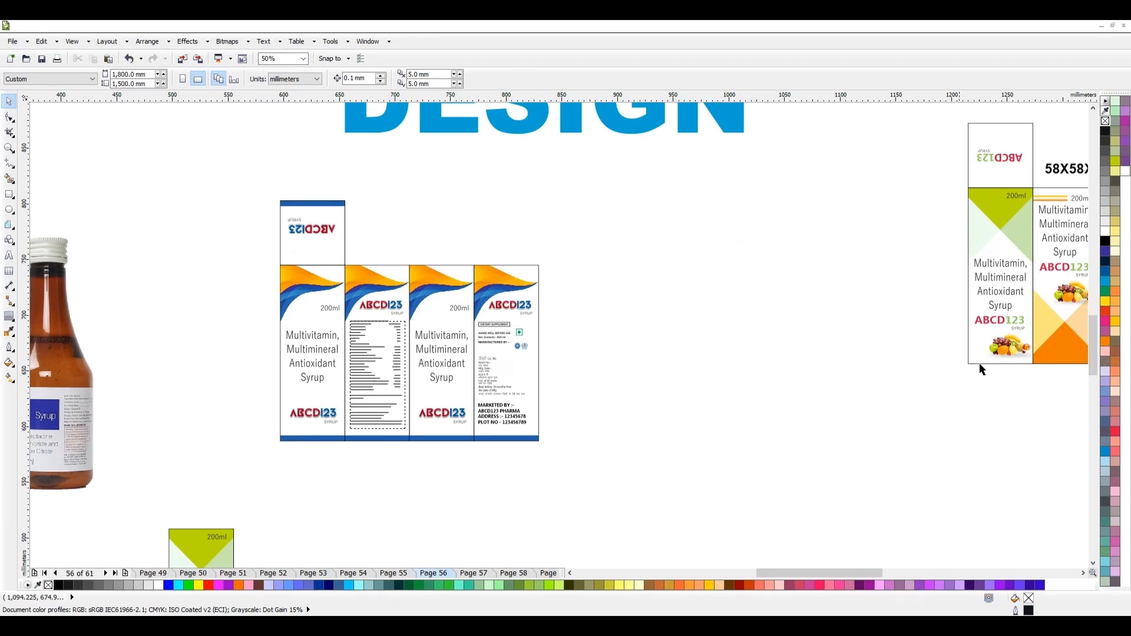
key("F8")
left_click(710, 254)
scroll(890, 255, "up", 1)
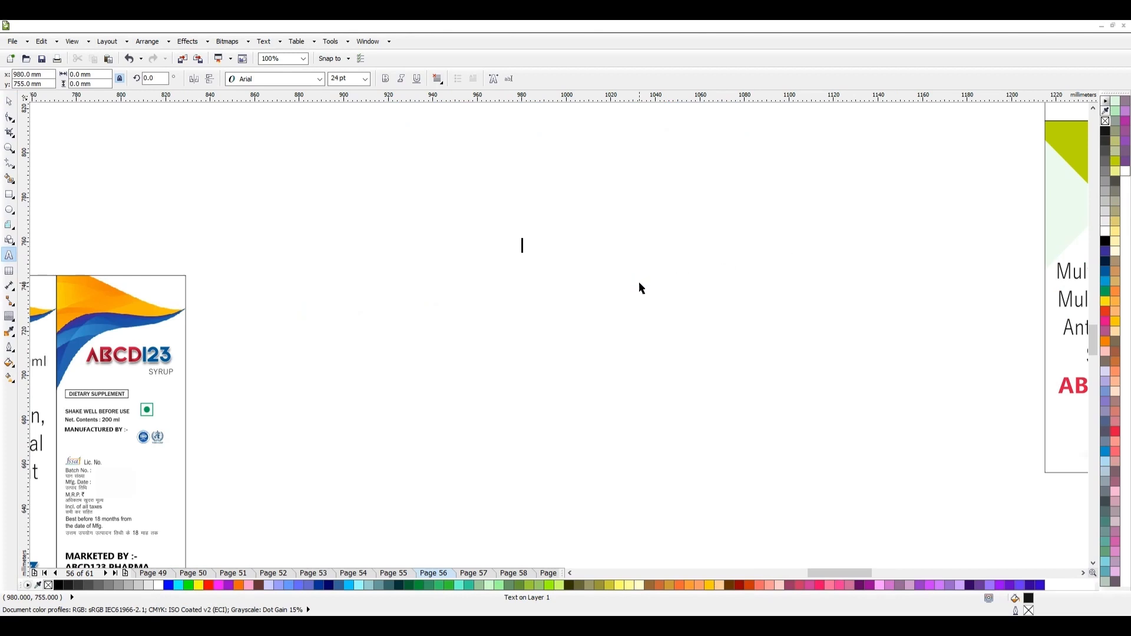
key("ctrl+space")
scroll(637, 278, "down", 1)
scroll(199, 376, "up", 1)
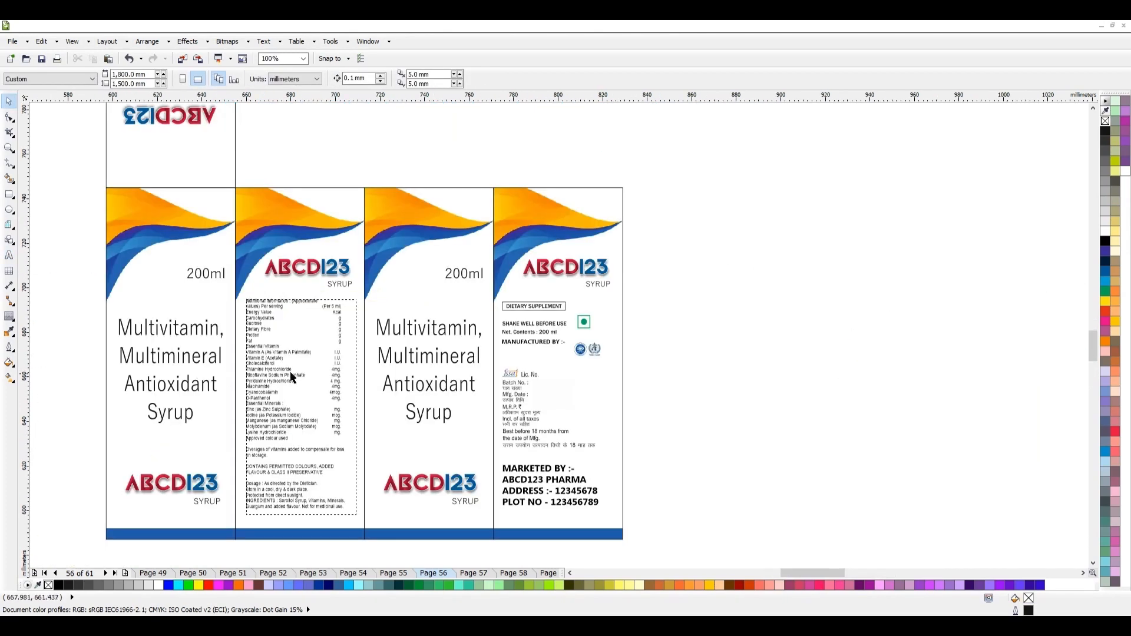
Step: Switch to the browser and open the Optumevit carton picture from the Google Images results for multivitamin syrup
left_click(293, 375)
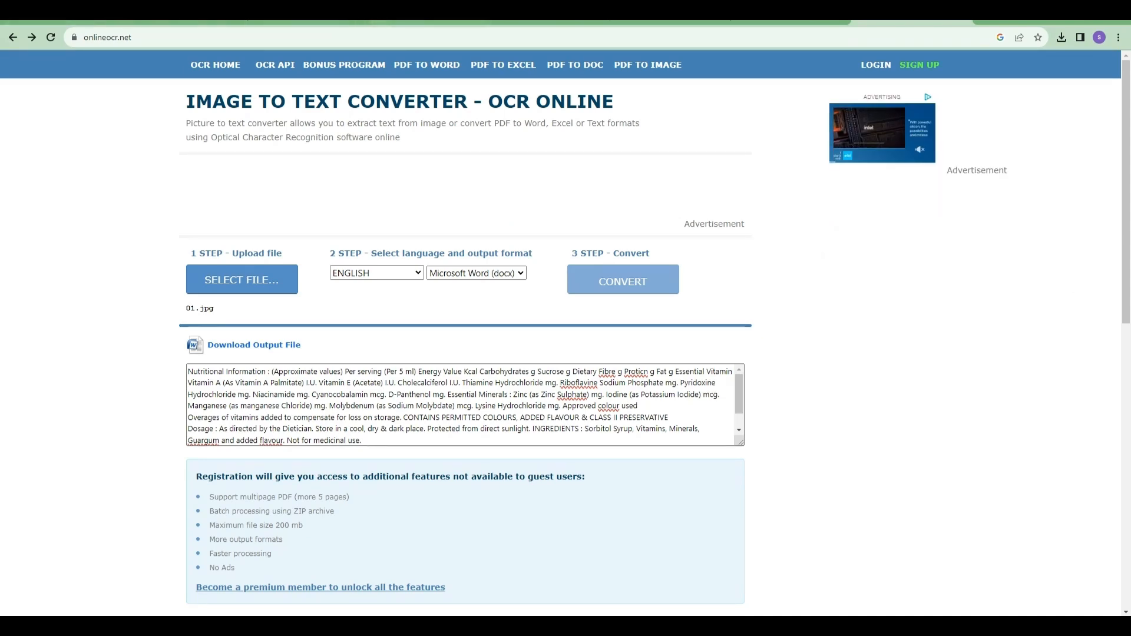
left_click(289, 23)
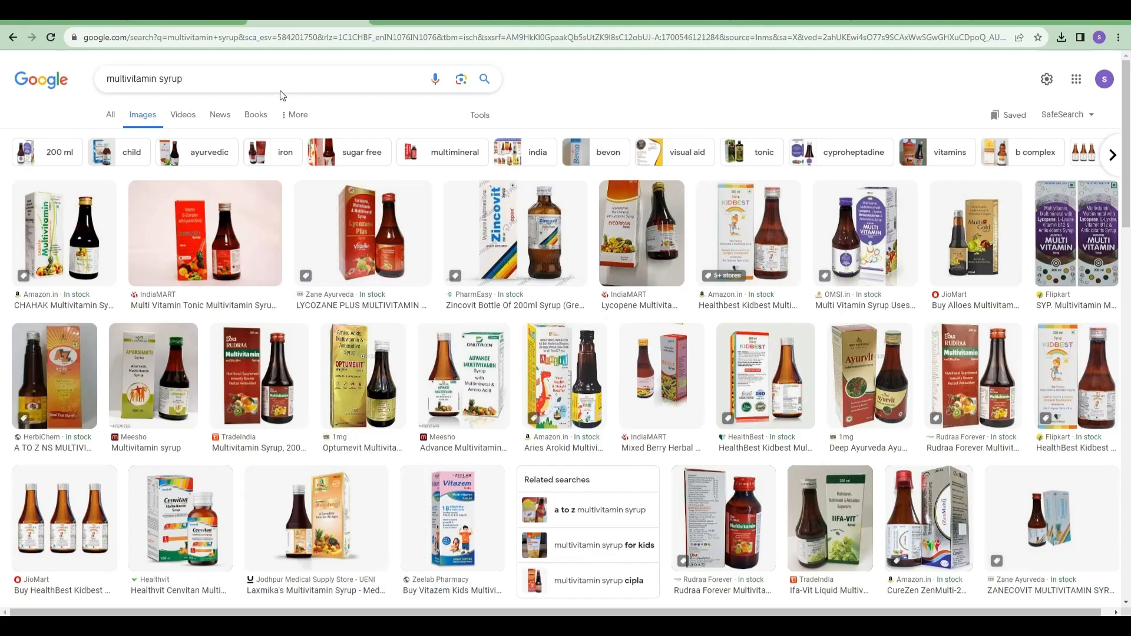
left_click(194, 79)
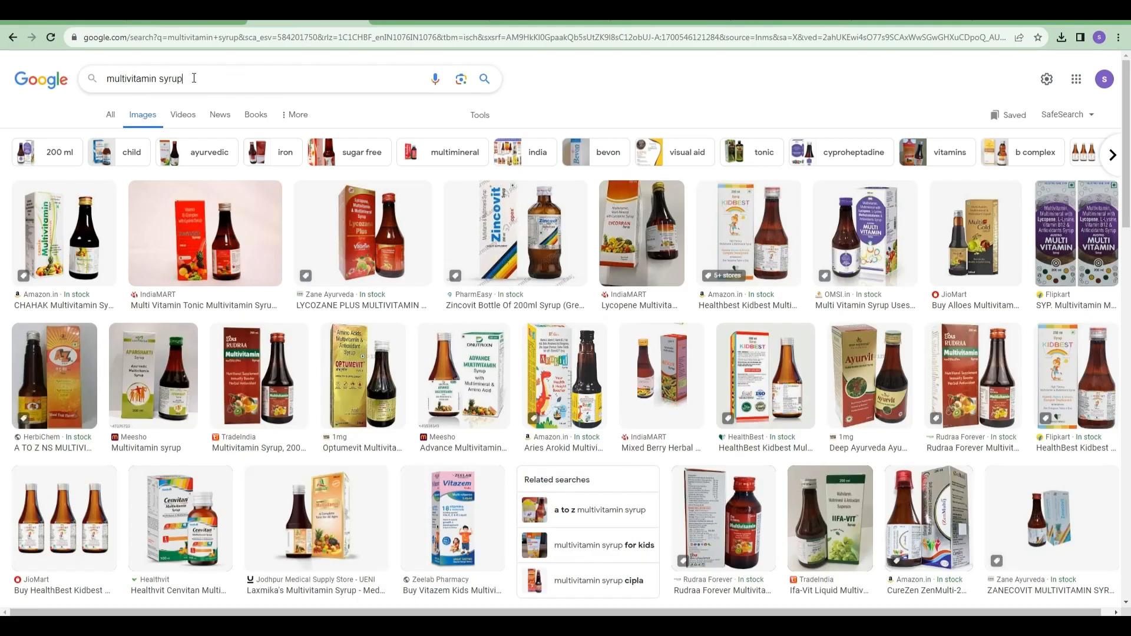
left_click(570, 80)
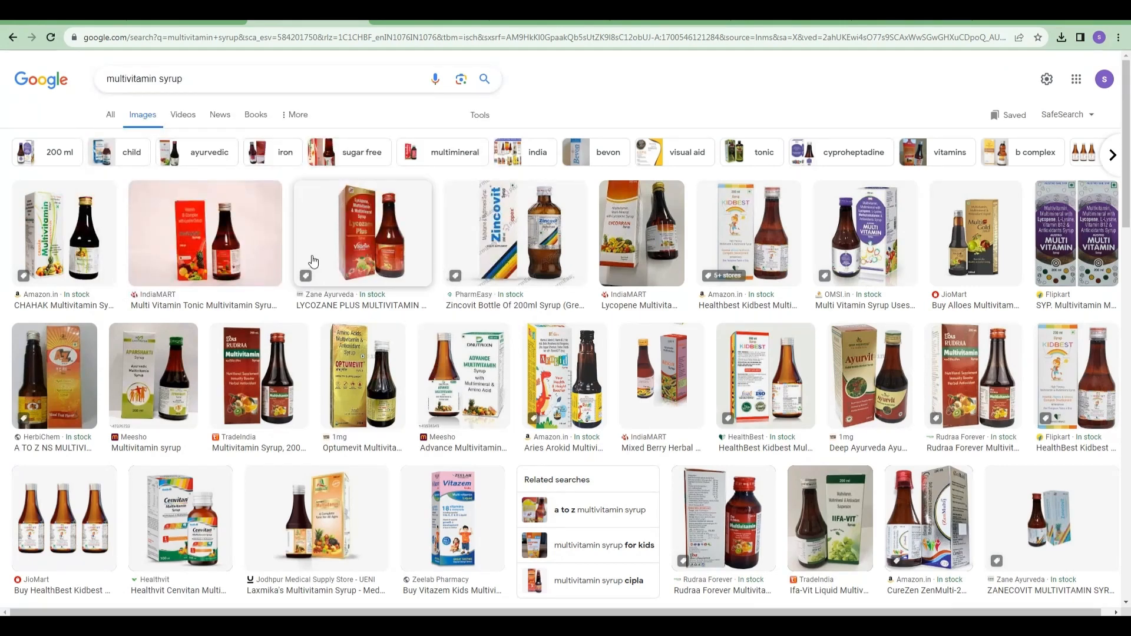
scroll(353, 254, "down", 2)
left_click(354, 252)
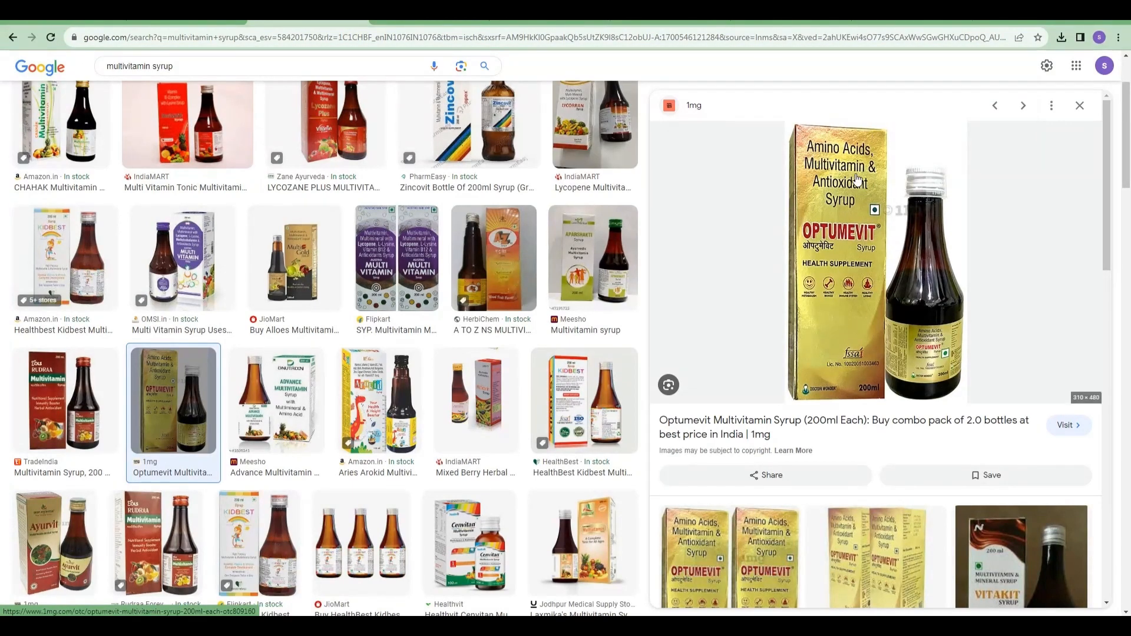
Step: Switch back to CorelDRAW and place the contact e-mail address as bold Arial text beside the orange-and-blue carton layout
key("alt+Tab")
scroll(346, 365, "down", 2)
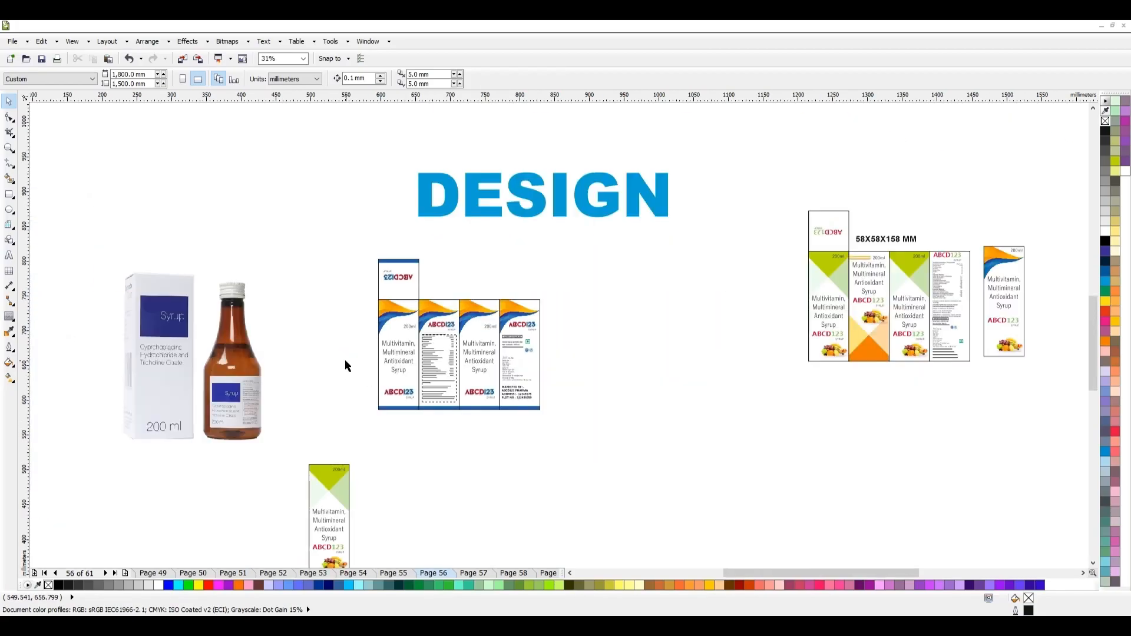
scroll(741, 330, "up", 1)
key("F8")
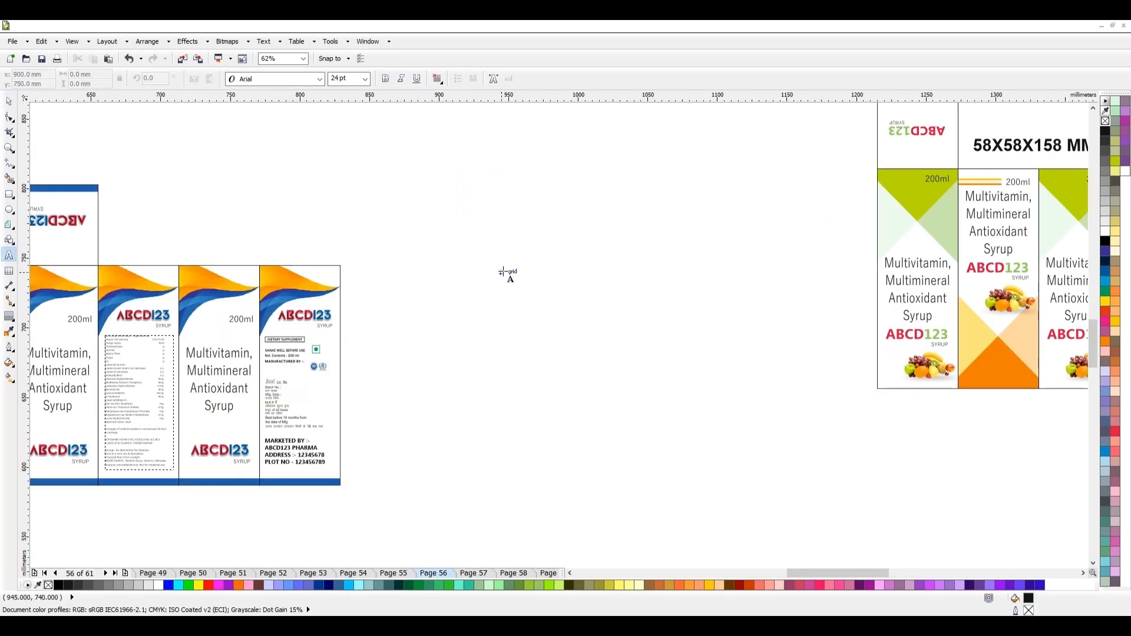
scroll(504, 280, "down", 1)
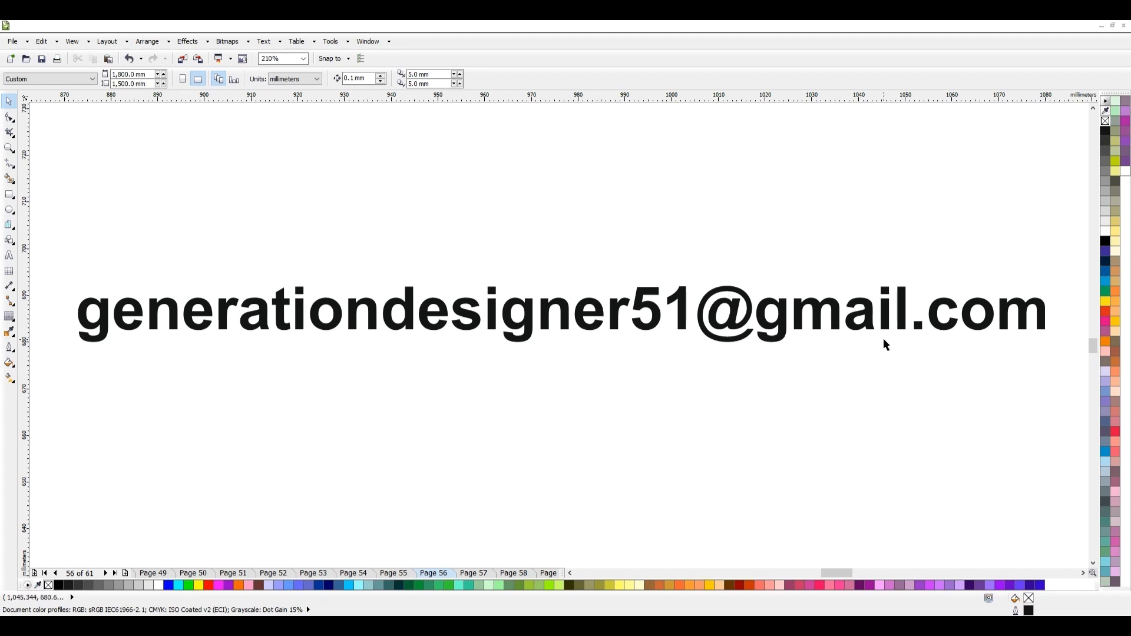
scroll(573, 274, "down", 2)
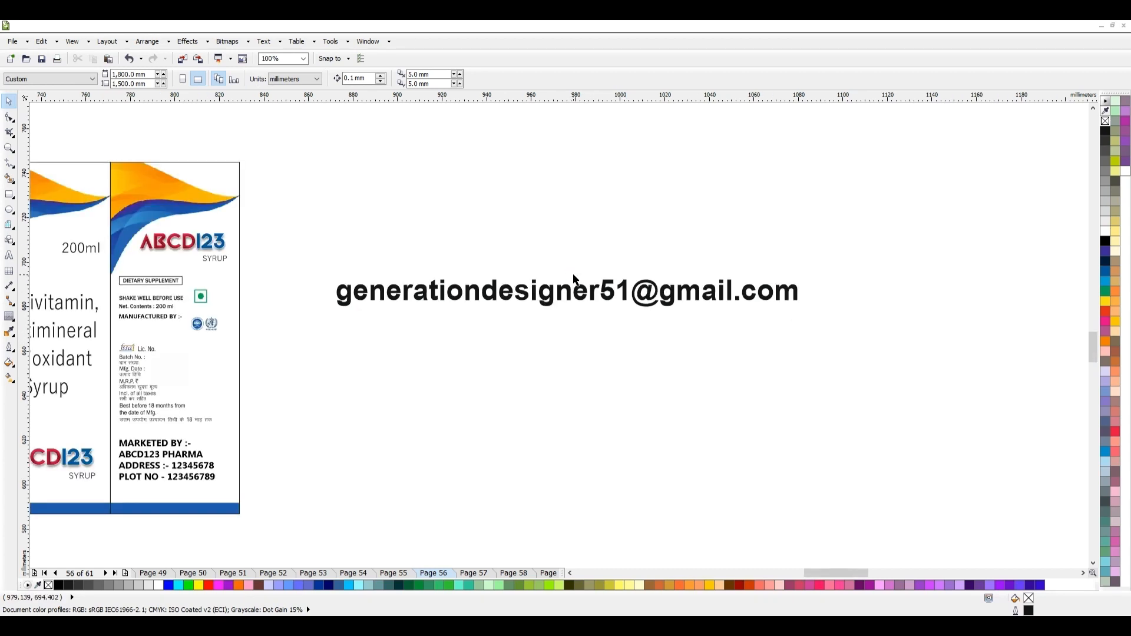
left_click(547, 300)
Step: Place a copy of the orange-and-blue carton's front panel in the empty area below the layouts
scroll(542, 277, "down", 1)
scroll(188, 273, "up", 2)
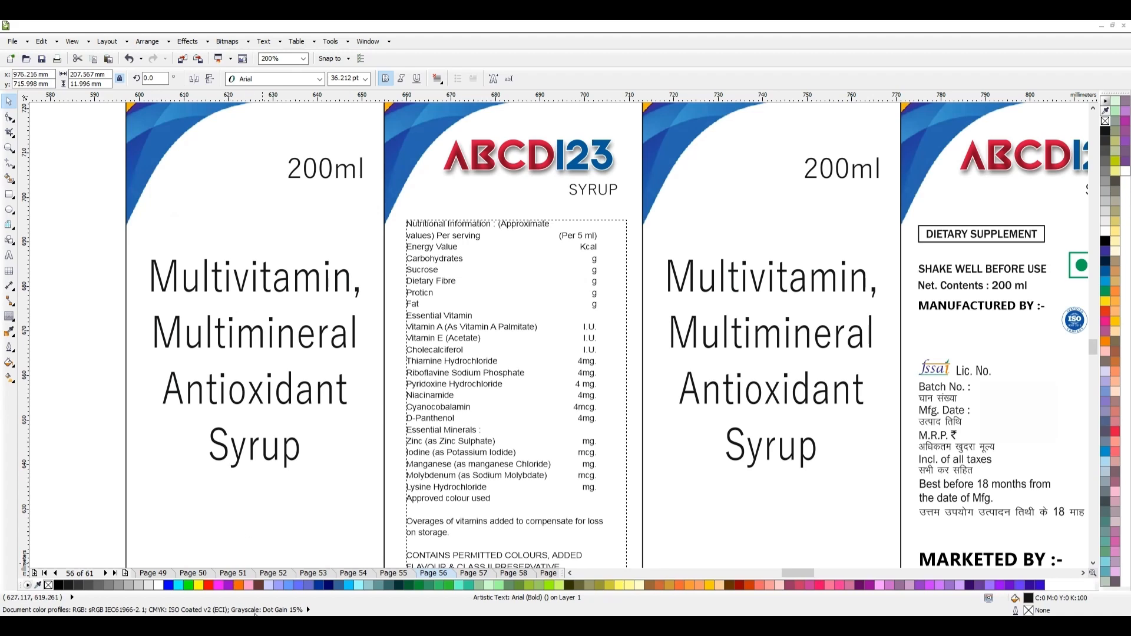
scroll(282, 274, "down", 1)
left_click(282, 274)
scroll(282, 274, "down", 2)
left_click(522, 440)
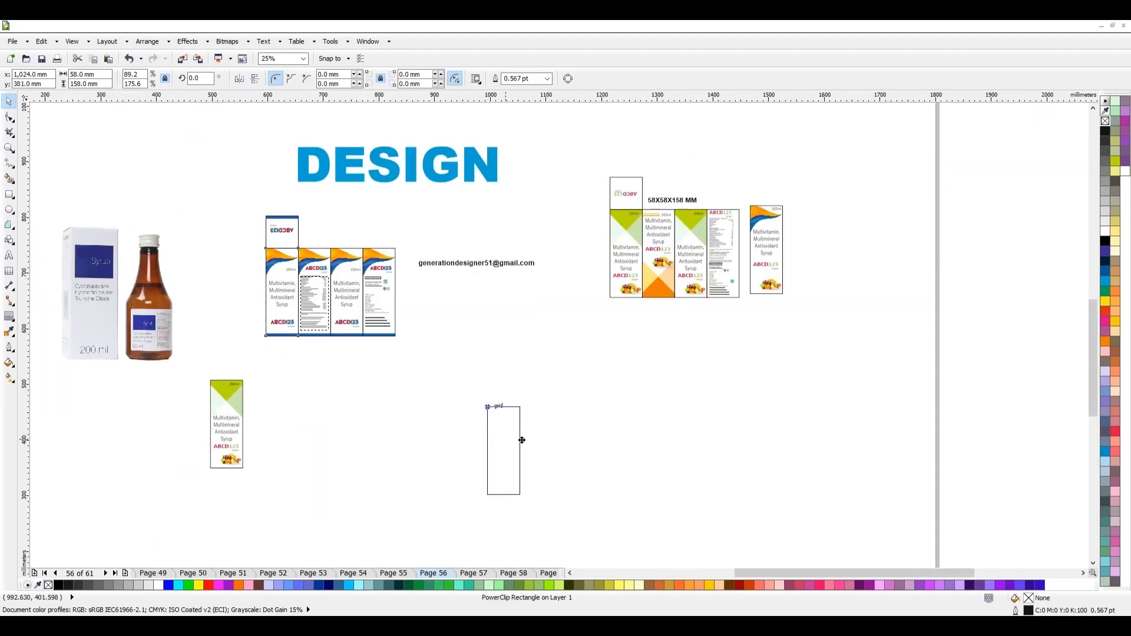
left_click_drag(522, 441, 532, 469)
key("shift+F2")
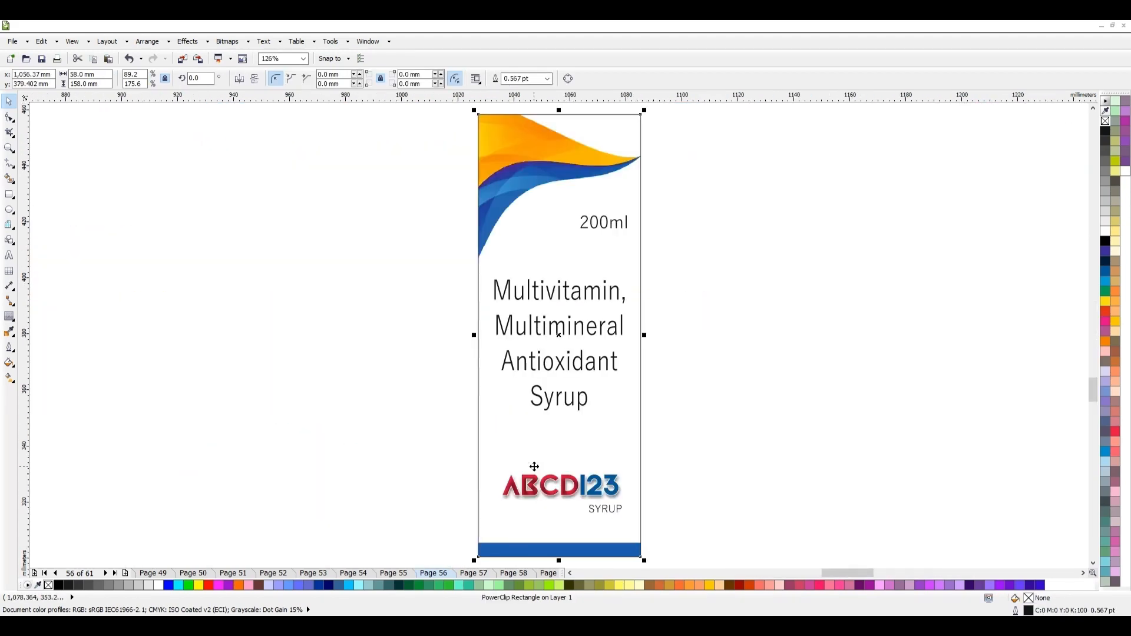
Step: Preview the copied front panel full-screen and inspect it against the blank page
key("F9")
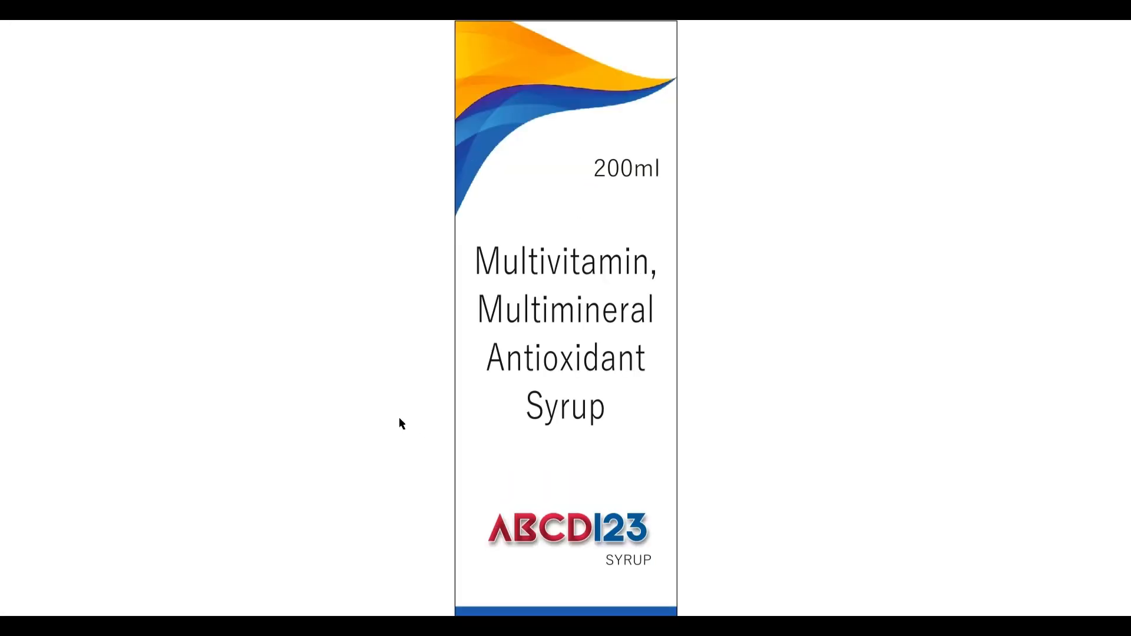
key("F9")
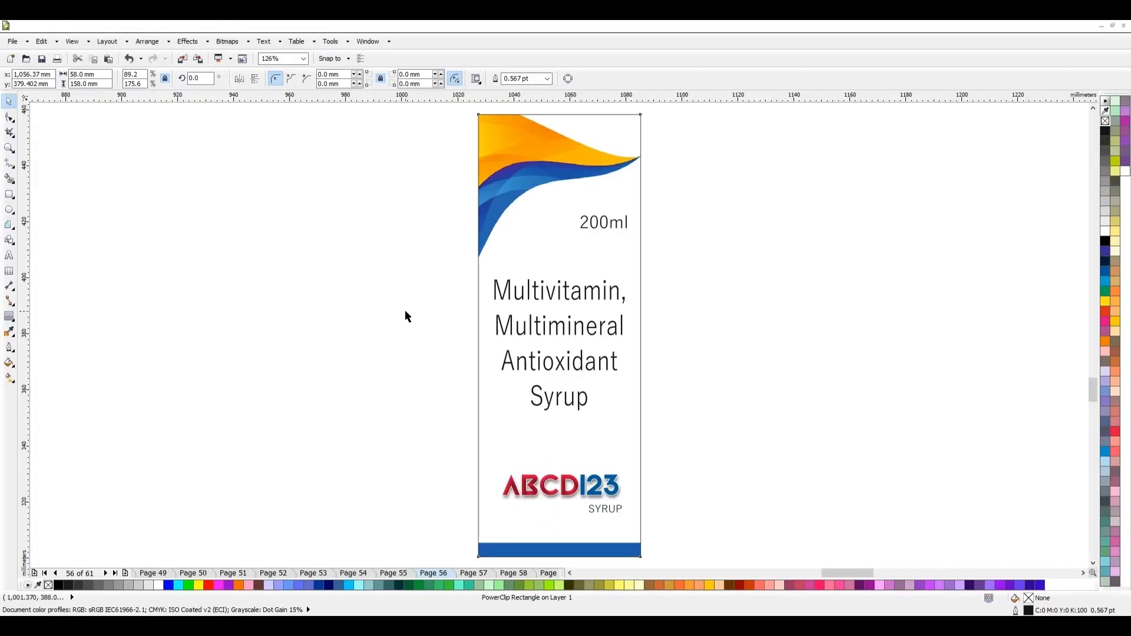
scroll(392, 308, "down", 2)
scroll(463, 303, "up", 2)
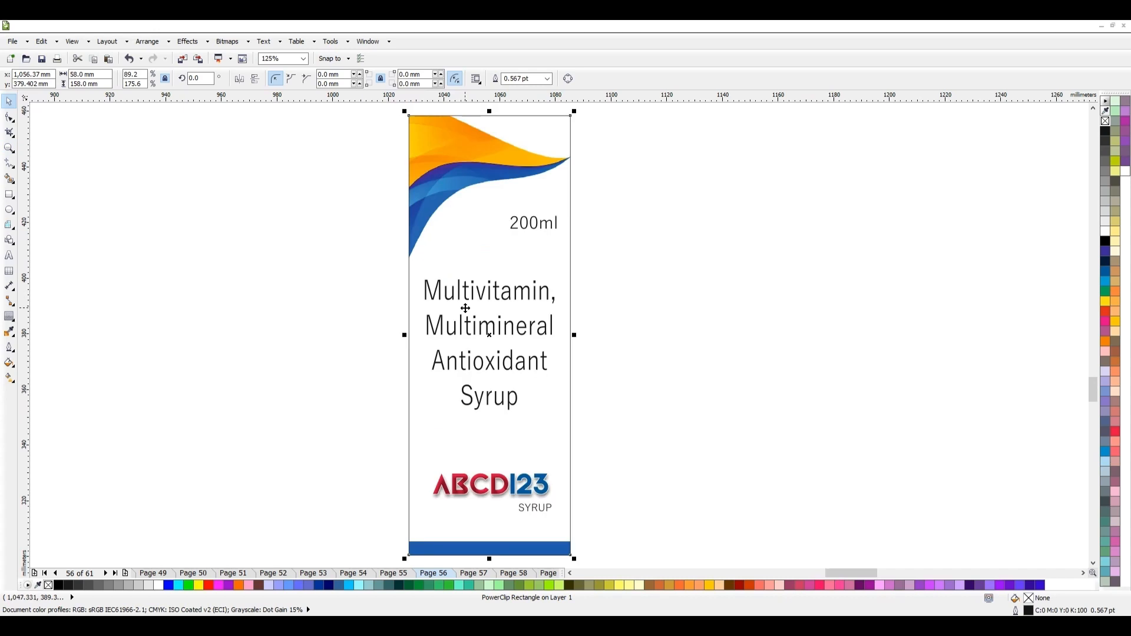
Step: Move the copied front panel horizontally to X 961 mm
left_click_drag(463, 303, 417, 299)
key("Escape")
key("ctrl+z")
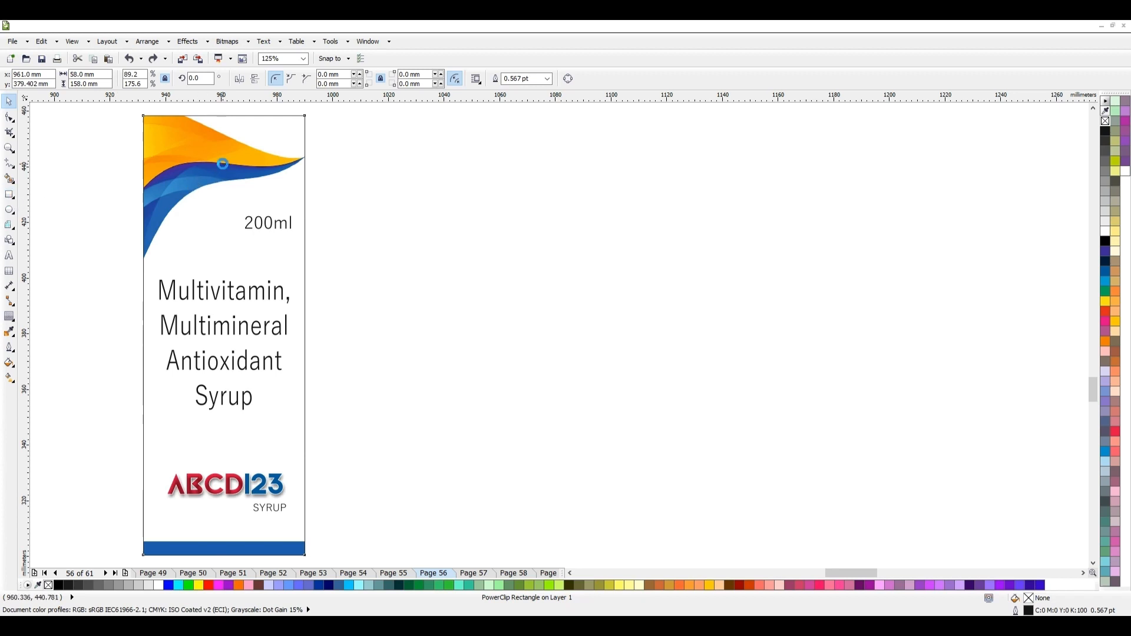
Step: Inside the copied panel's PowerClip, draw a square of about 6 mm near the upper-right corner with a circle of about 2.9 mm centred in it
left_click(220, 157, "ctrl")
left_click(10, 195)
scroll(270, 115, "up", 2)
left_click_drag(294, 143, 437, 291)
scroll(305, 157, "up", 2)
key("F7")
key("c")
key("e")
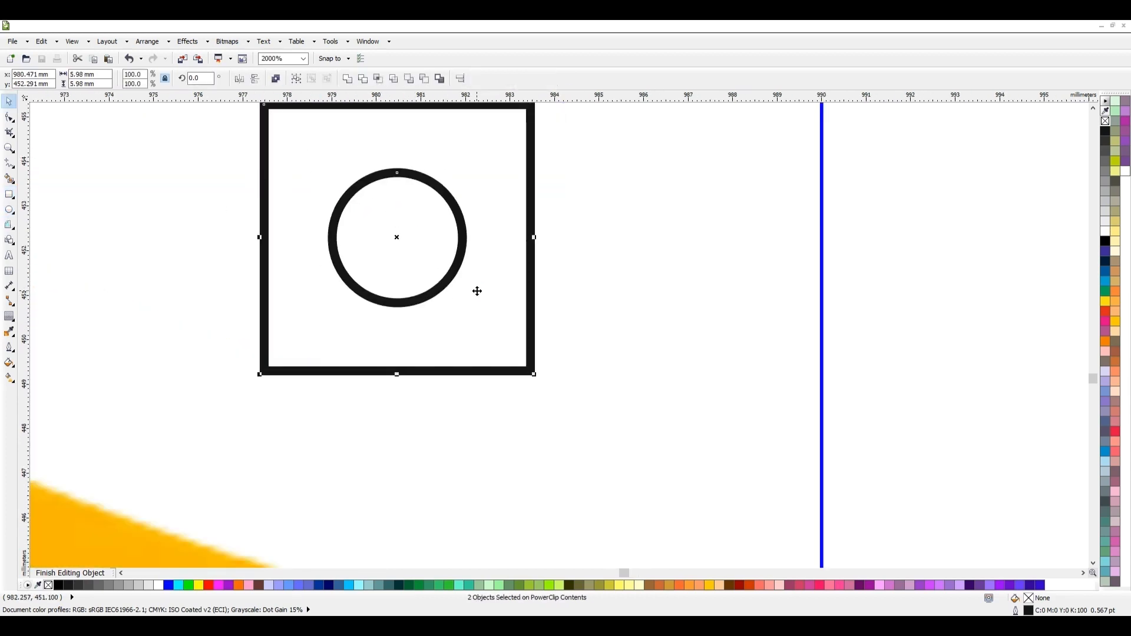
Step: Fill the small circle with green (C100 M0 Y100 K0) and remove its outline
key("Tab")
key("shift+F9")
key("shift+F9")
left_click(1109, 291)
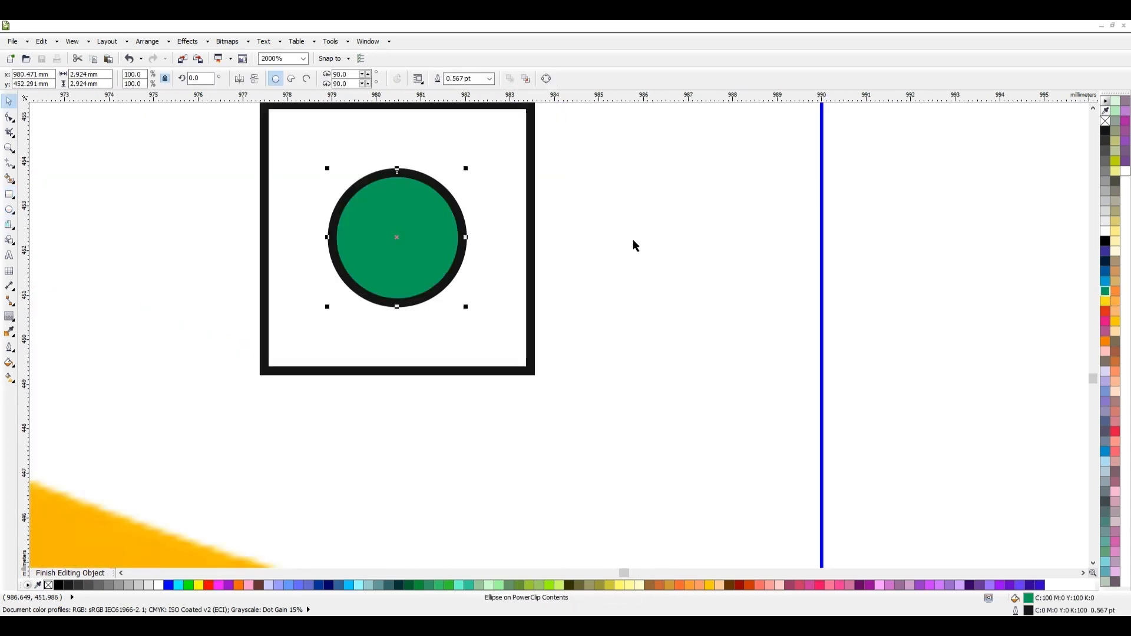
key("Tab")
right_click(1106, 121)
Step: Give the small square the same green outline and finish editing the panel's PowerClip contents
key("Tab")
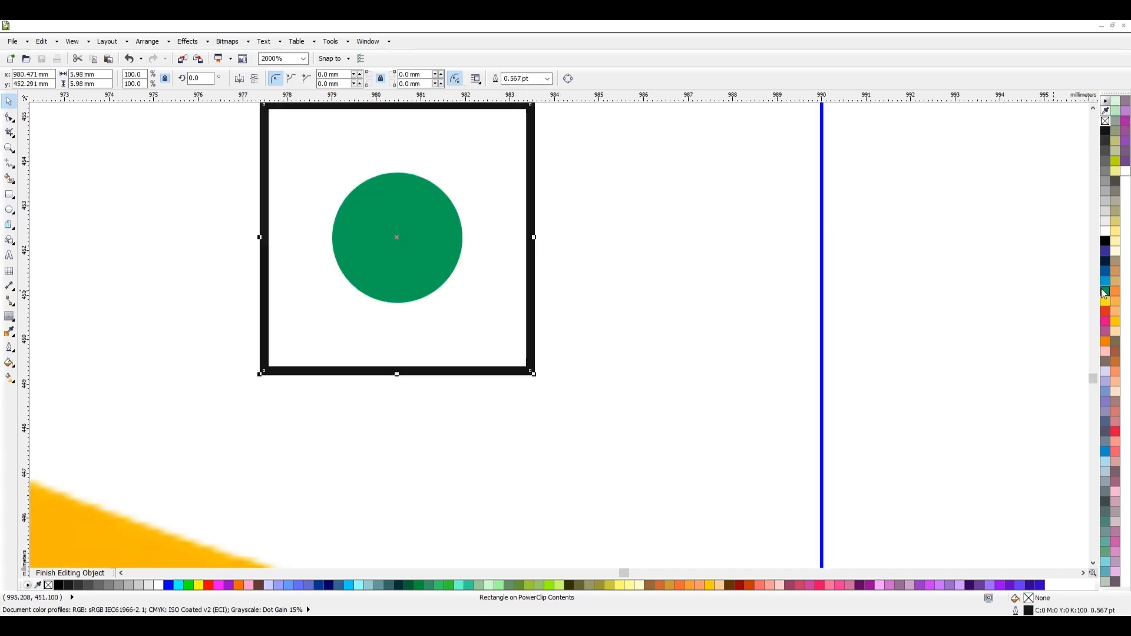
right_click(1106, 291)
scroll(352, 265, "down", 4)
left_click(265, 261, "ctrl")
key("F4")
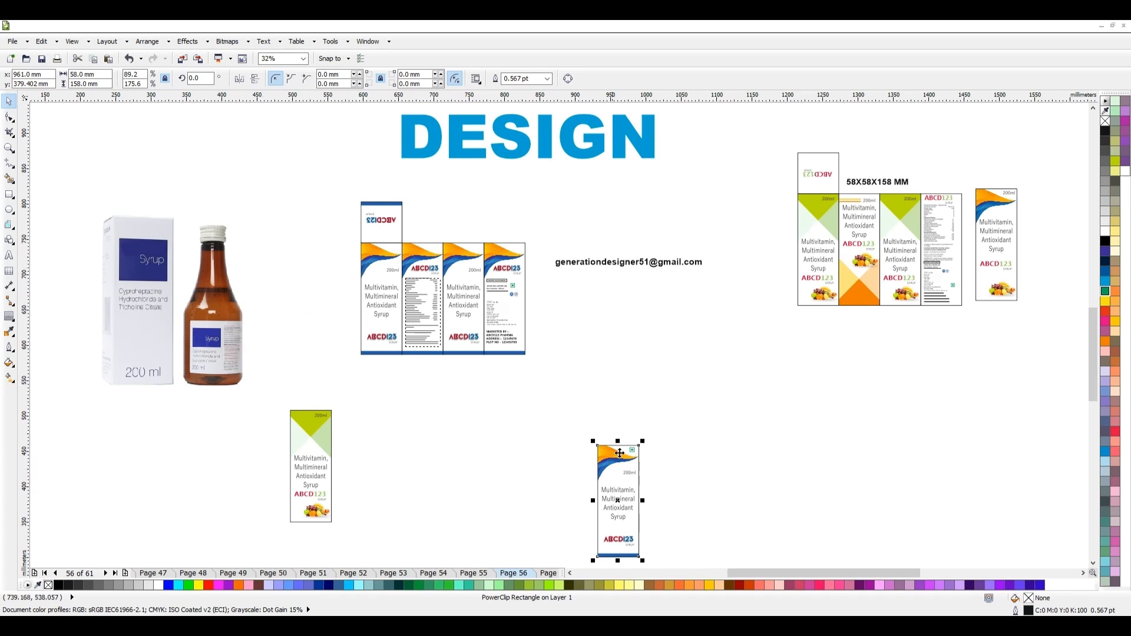
key("shift+F2")
left_click(407, 311)
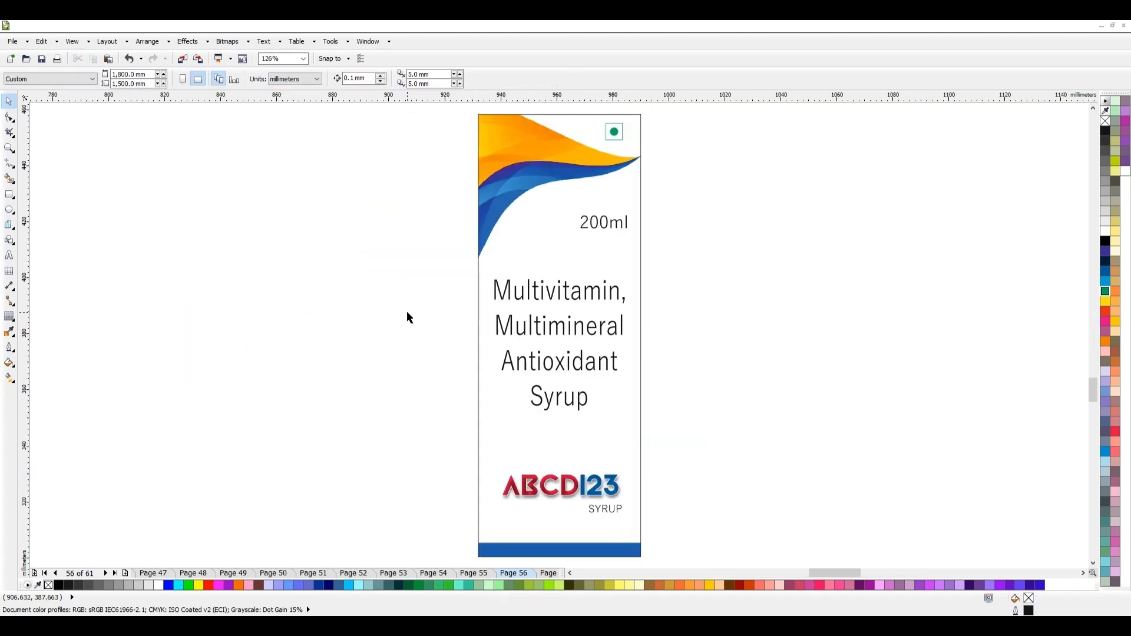
Step: Add artistic text reading "MULTIVITAMINS SYRUP" in the empty area beside the carton front panel
scroll(300, 316, "down", 2)
scroll(606, 228, "up", 2)
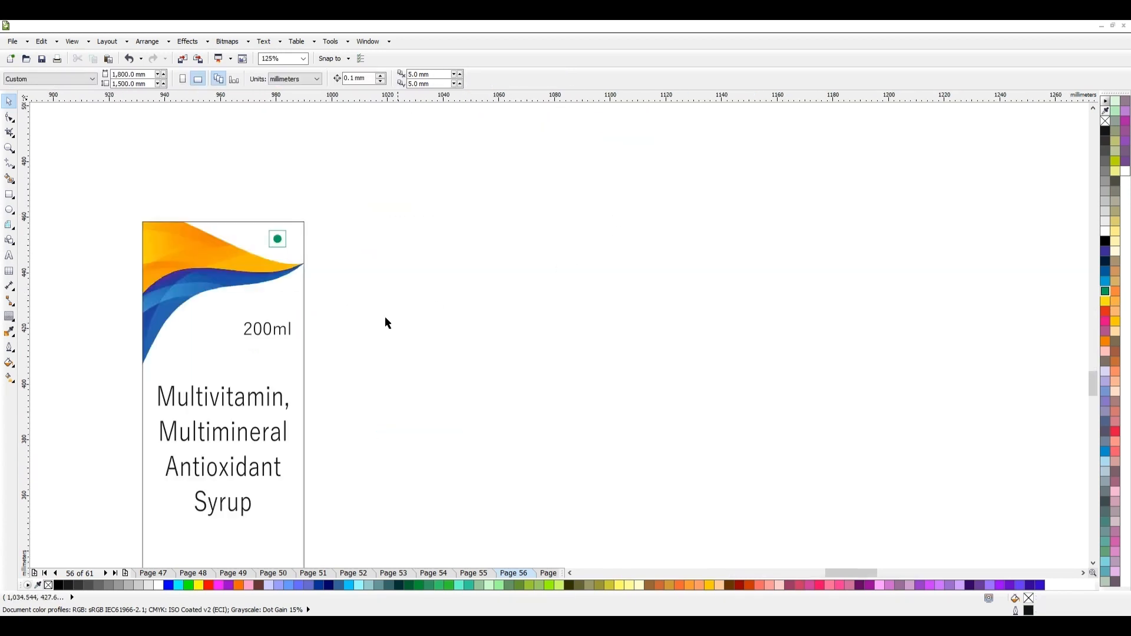
key("F8")
left_click(434, 246)
type("M")
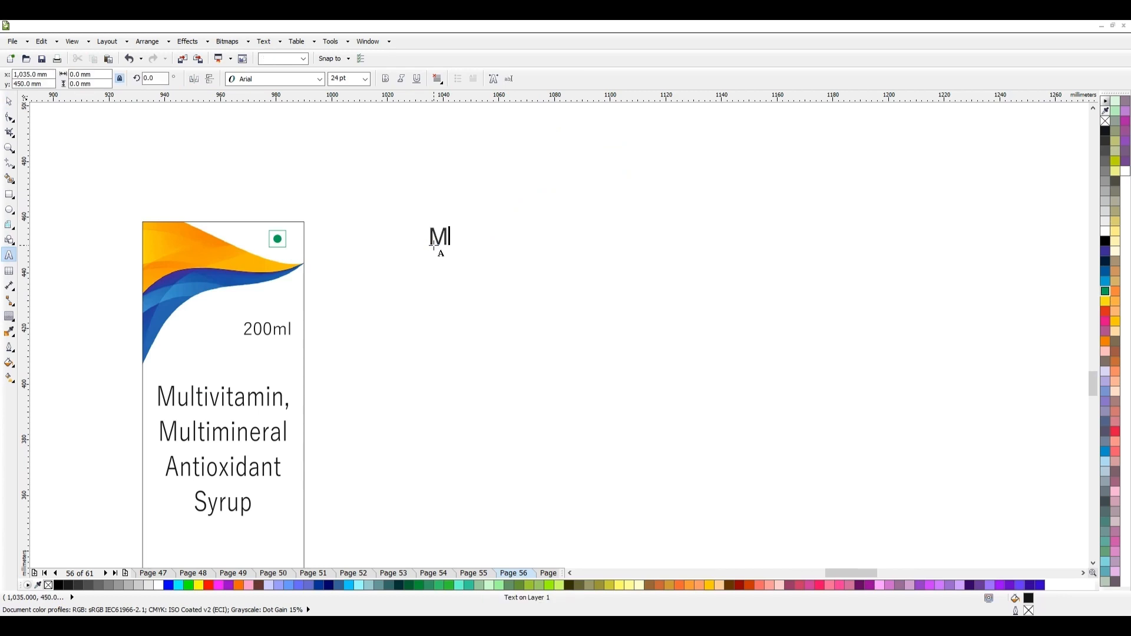
type("ULTIVITAMINS")
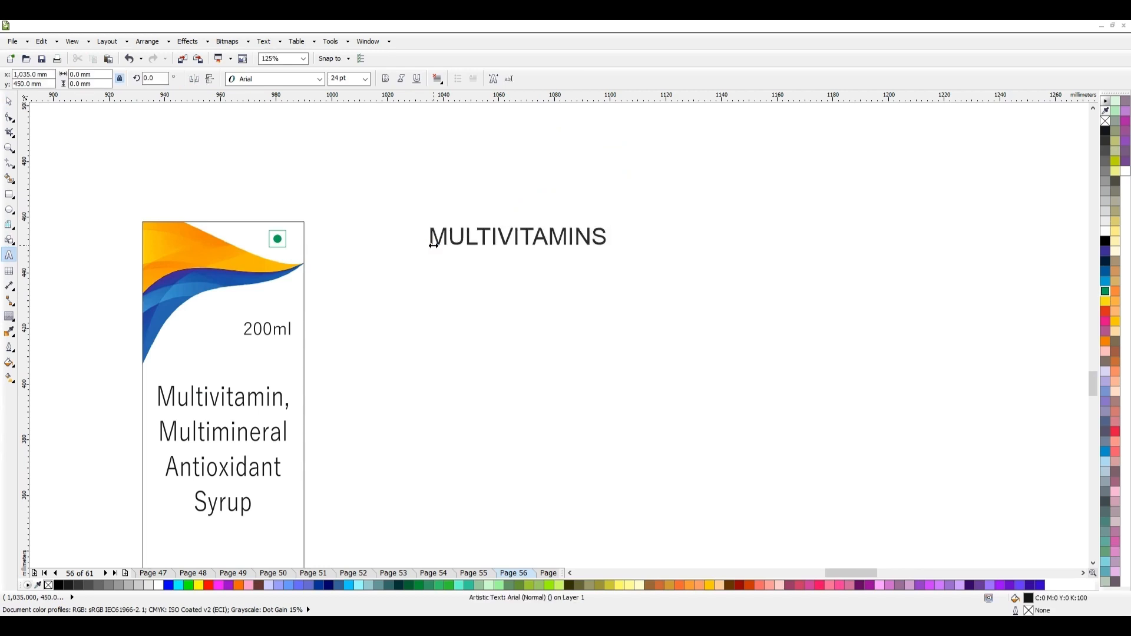
type(" SYRUP")
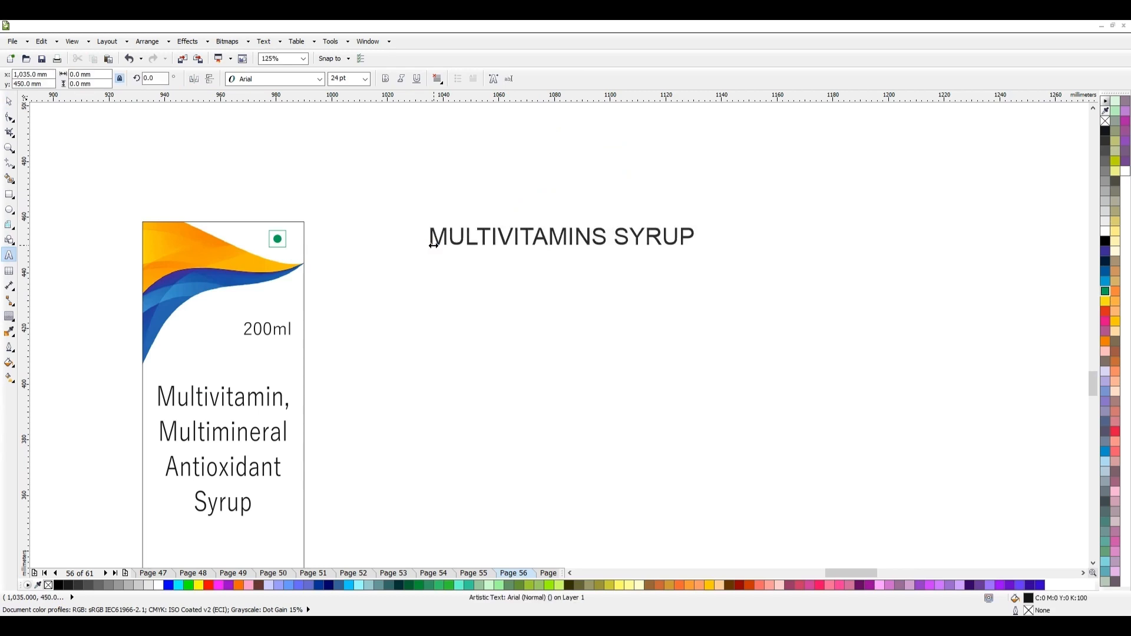
Step: Add the line "ENZYME SYRUP" beneath the first line of the text, separated by a blank line
key("ctrl+shift+Left")
key("End")
key("Return")
type("ENZYME")
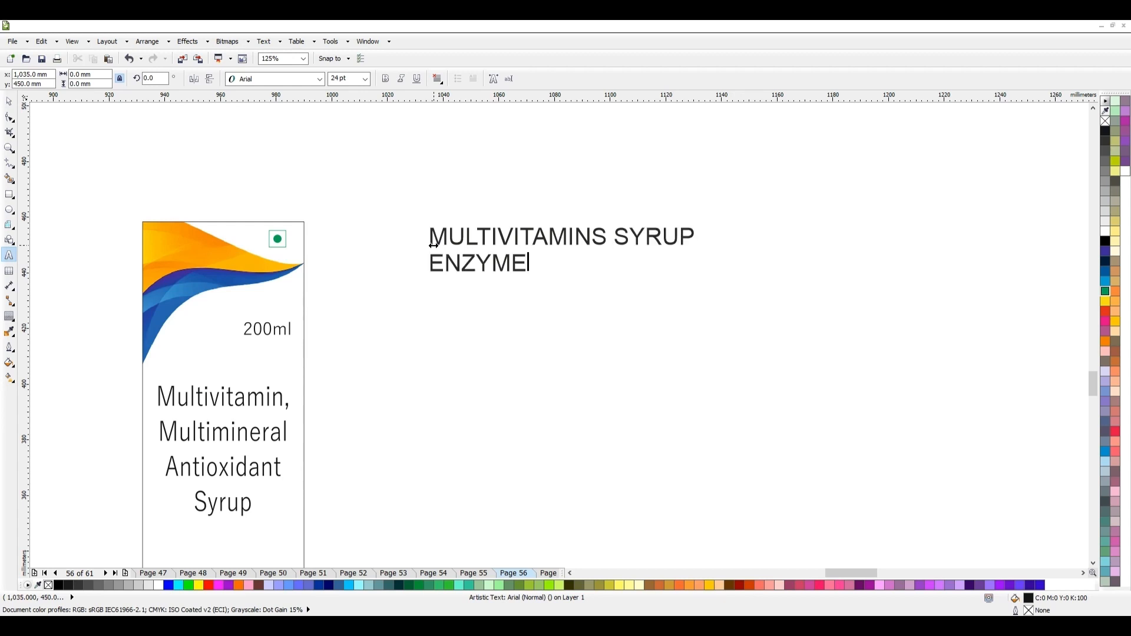
type(" SYRUP")
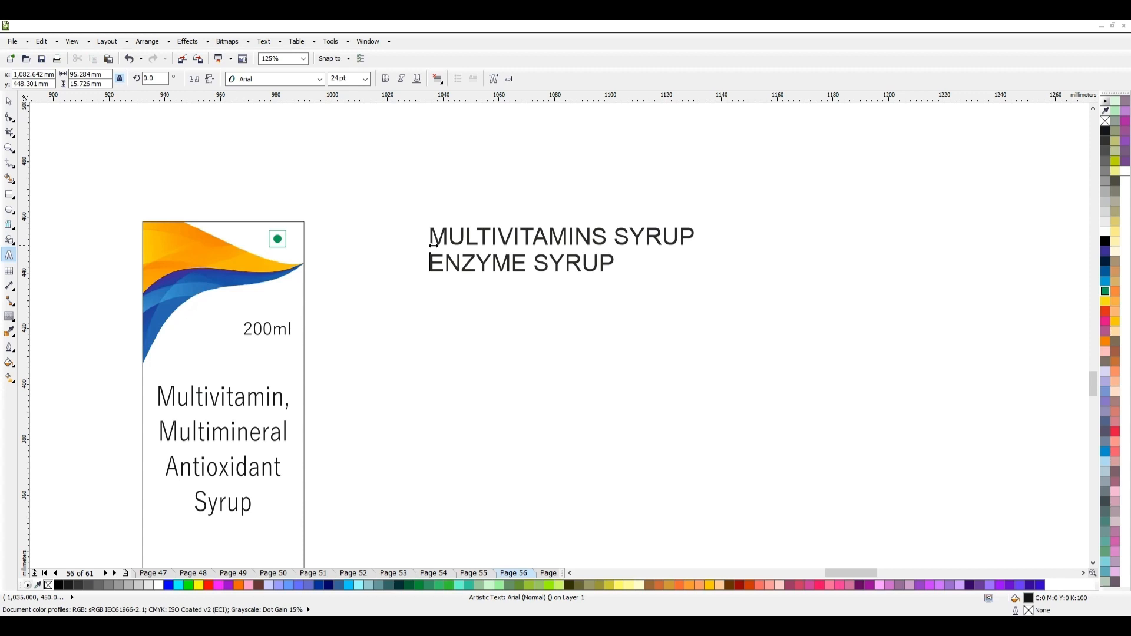
key("Home")
key("Return")
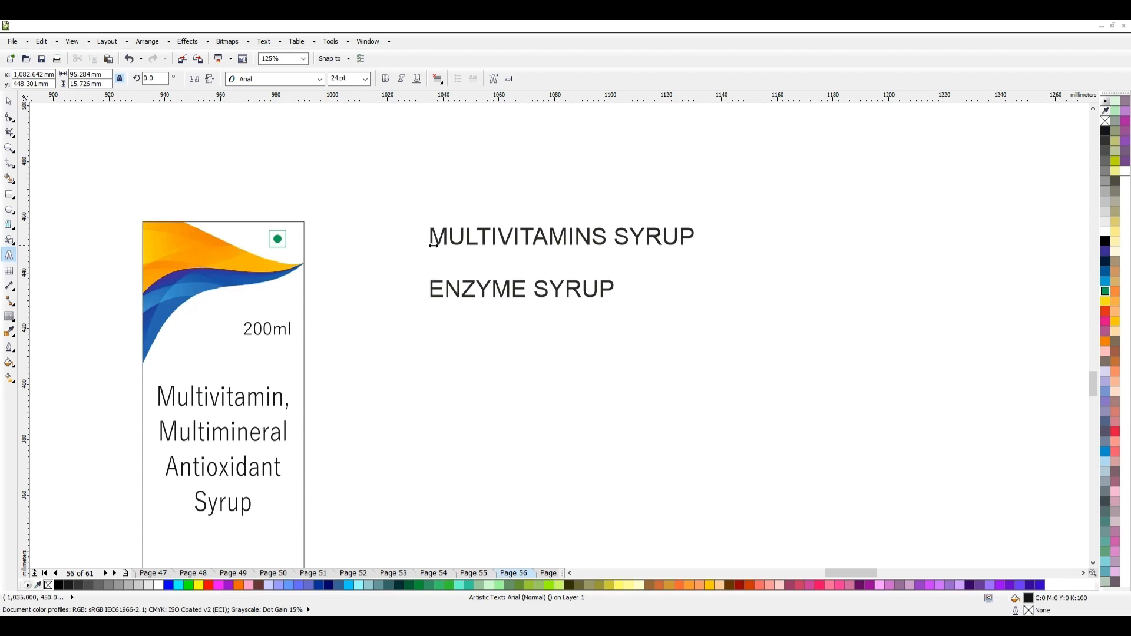
Step: Add the lines "SILYMARIN SYRUP", "L LYSINE SYRUP" and "B COMPLEX SYRUP", each separated by a blank line, and finish editing the text
type("SILYMARIN SYRUP")
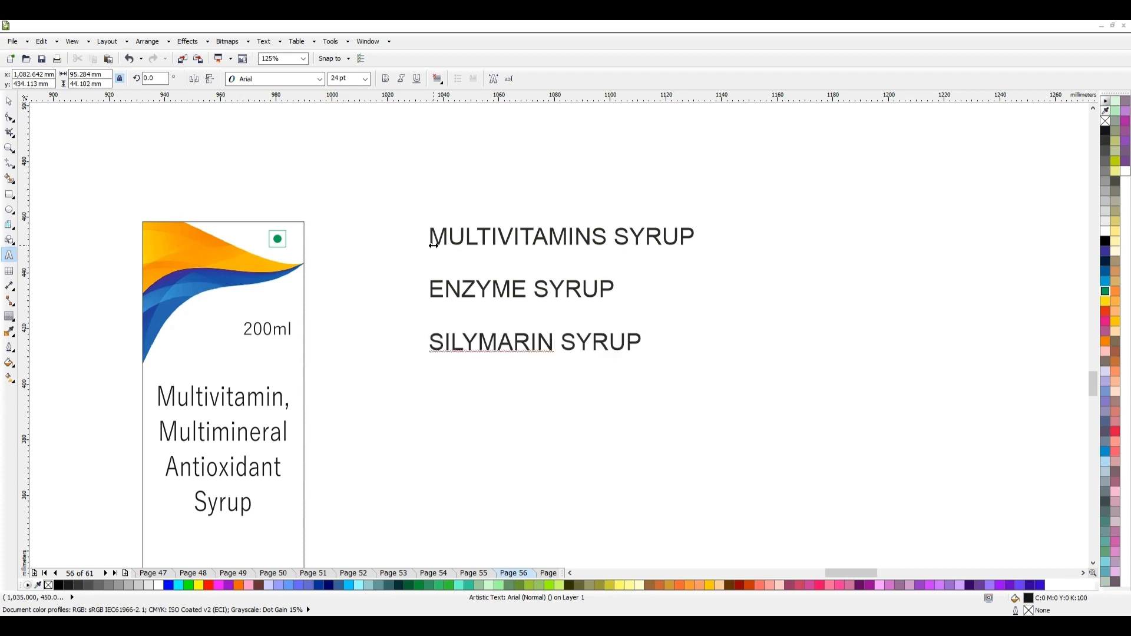
type("L LSYEINE SYRUP")
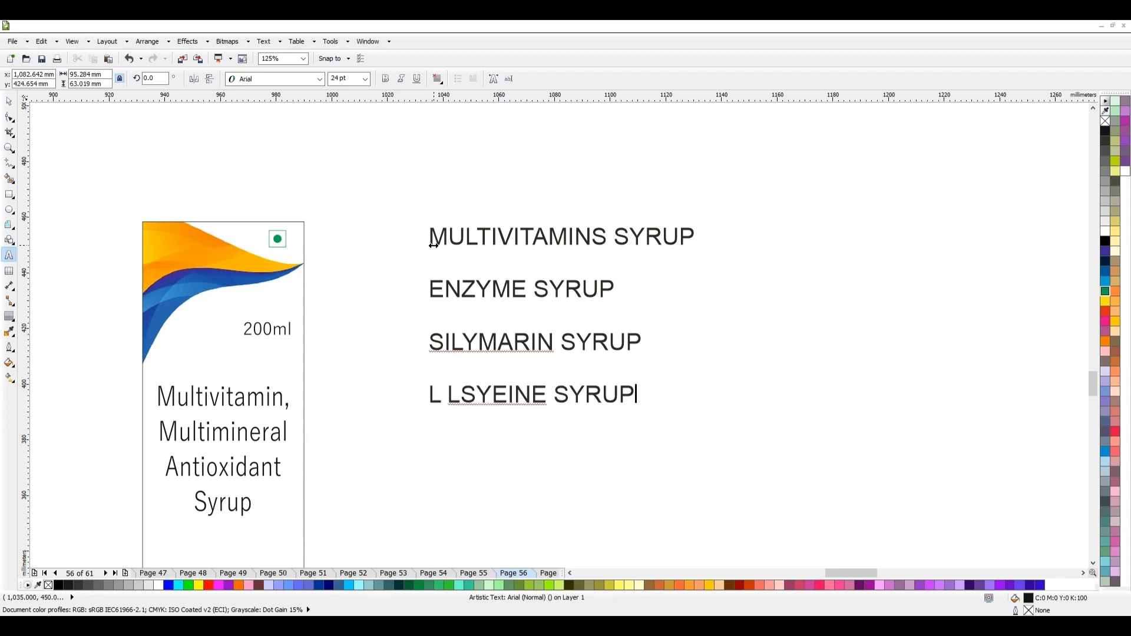
key("ctrl+shift+Left")
key("ctrl+shift+Left")
type("LYSINE SYRUP ")
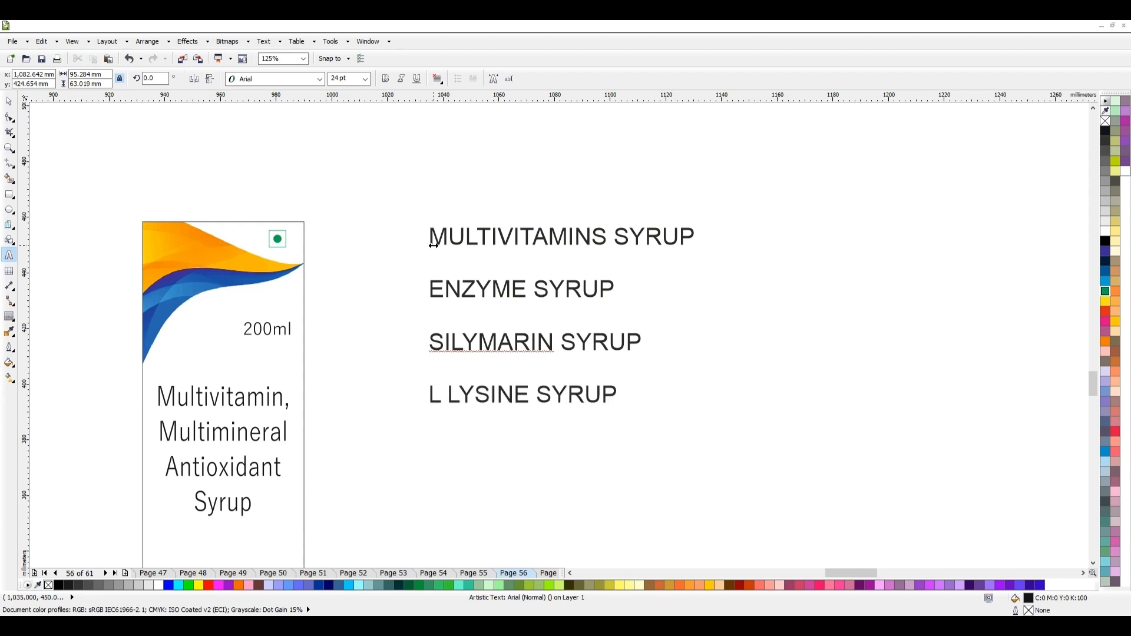
type("B COMPLEX SYRUP")
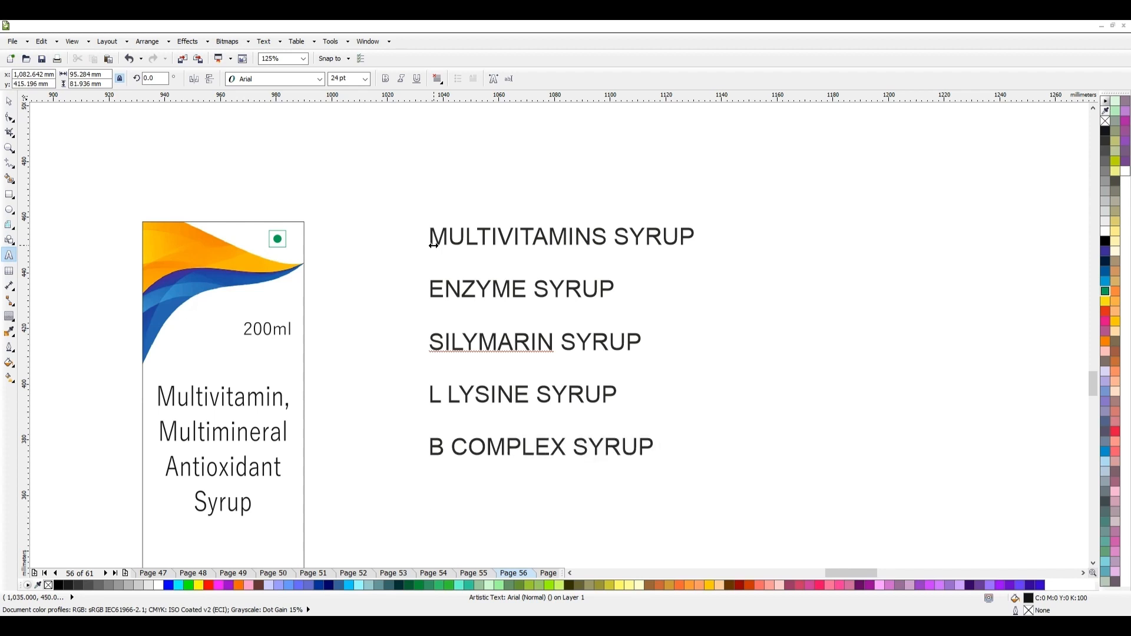
key("ctrl+space")
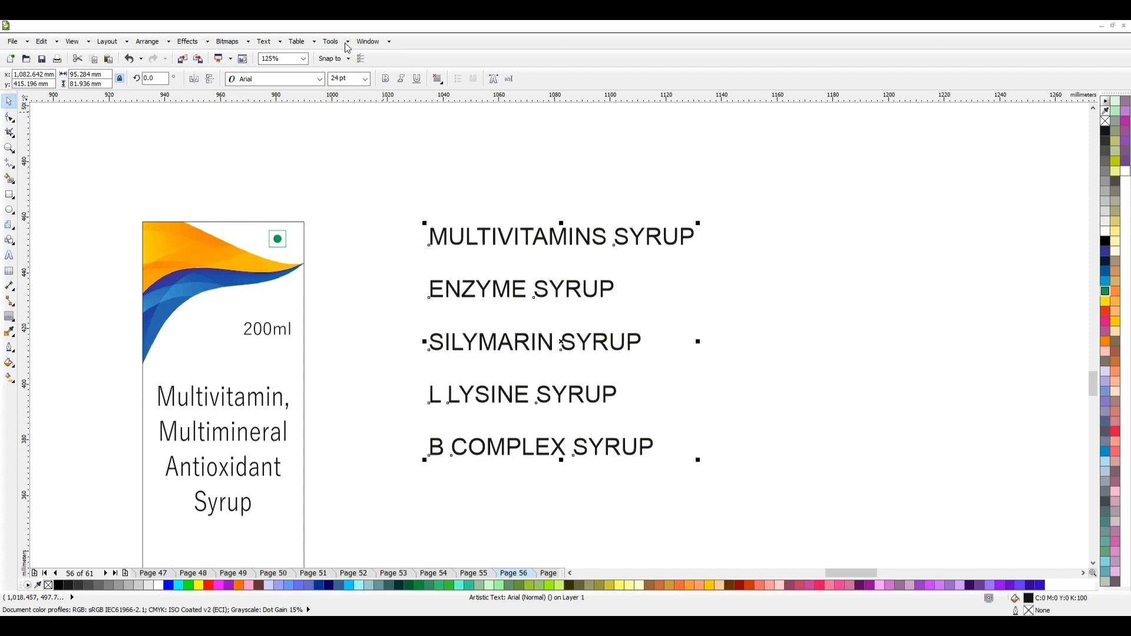
Step: Examine the list of syrup types up close, focusing on the ENZYME SYRUP line
left_click_drag(366, 182, 889, 500)
key("z")
left_click_drag(374, 184, 919, 506)
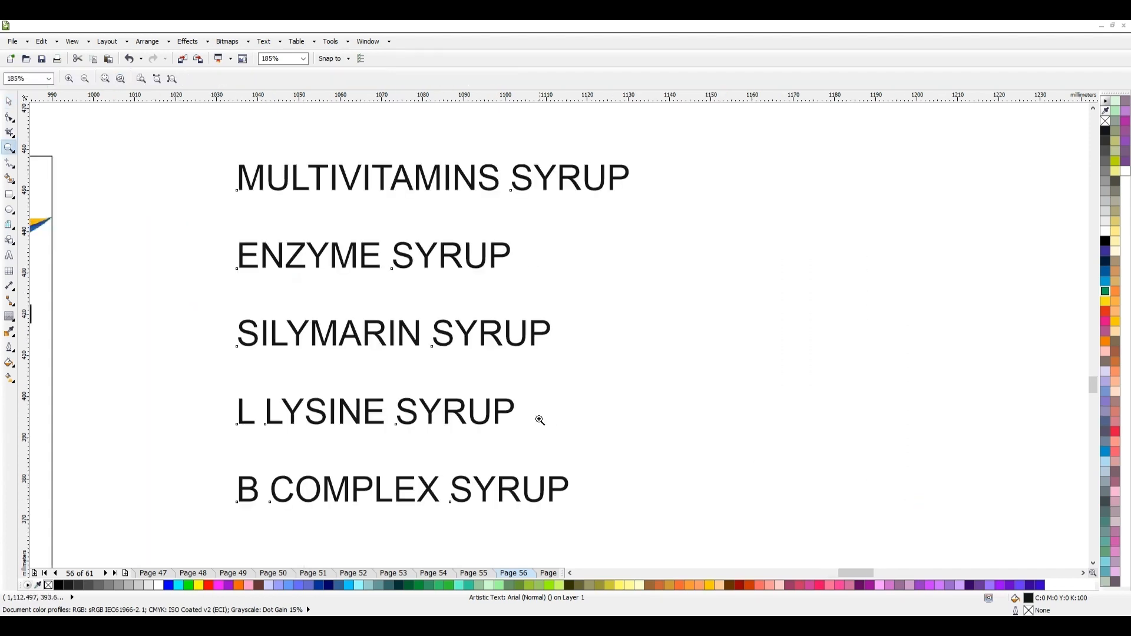
key("space")
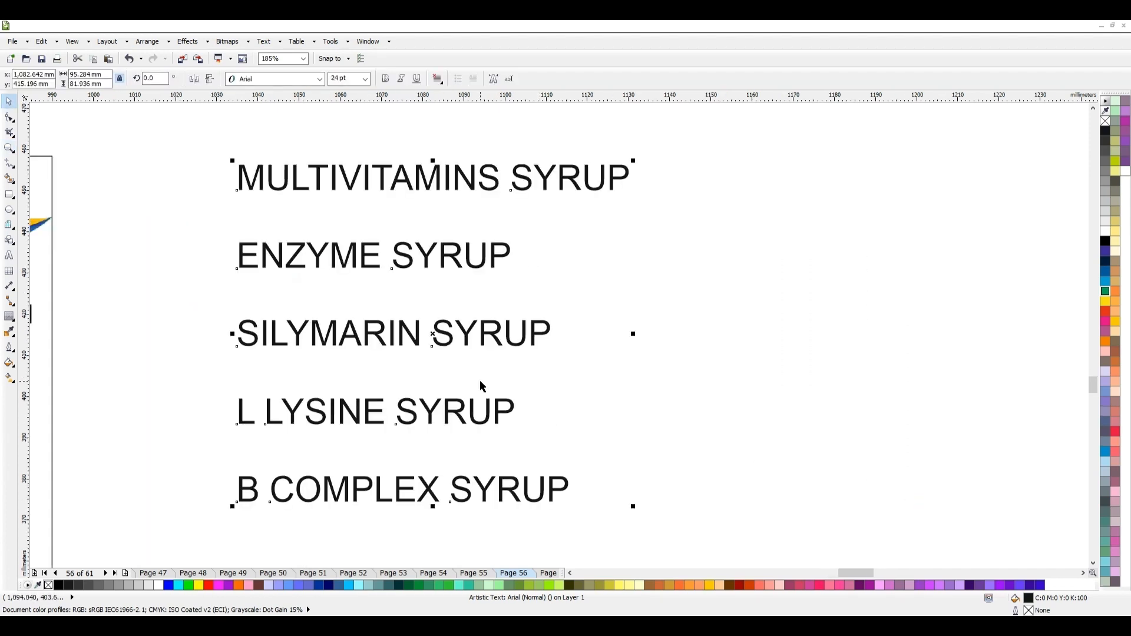
scroll(516, 369, "down", 2)
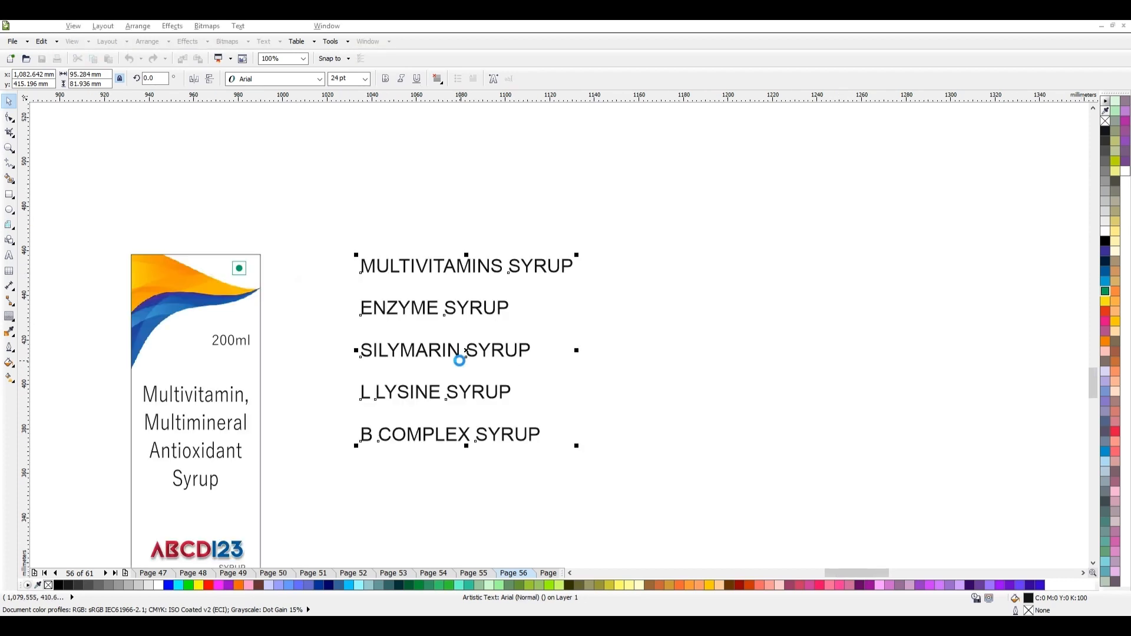
scroll(410, 313, "up", 3)
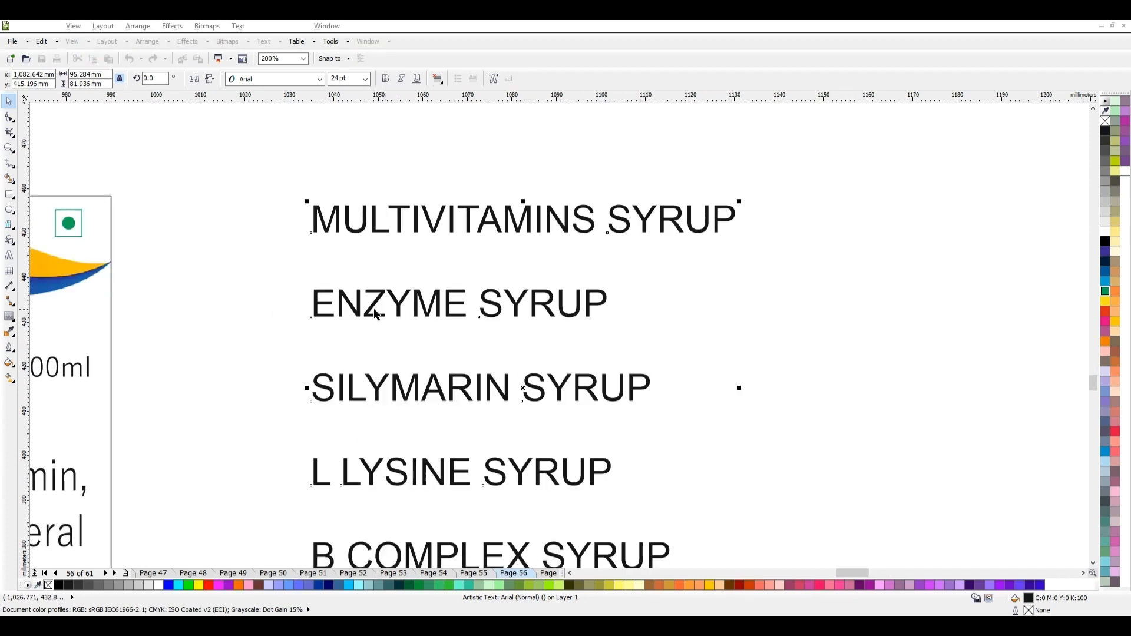
key("z")
left_click_drag(258, 255, 697, 355)
key("space")
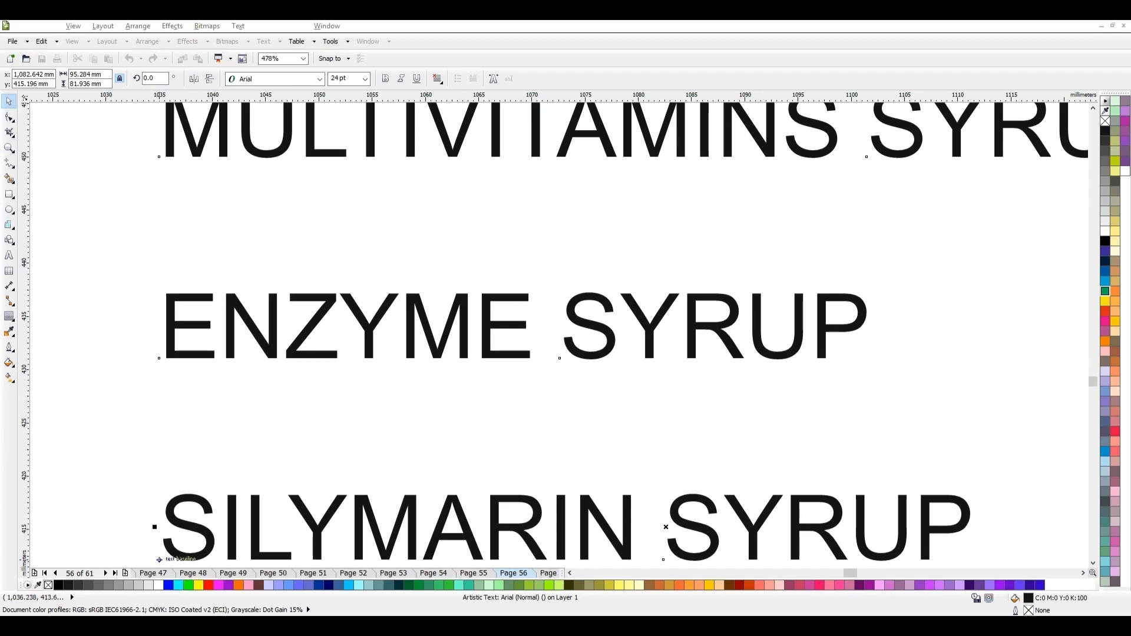
Step: Switch to the browser and search Google Images for "ENZYME SYRUP"
key("alt+Tab")
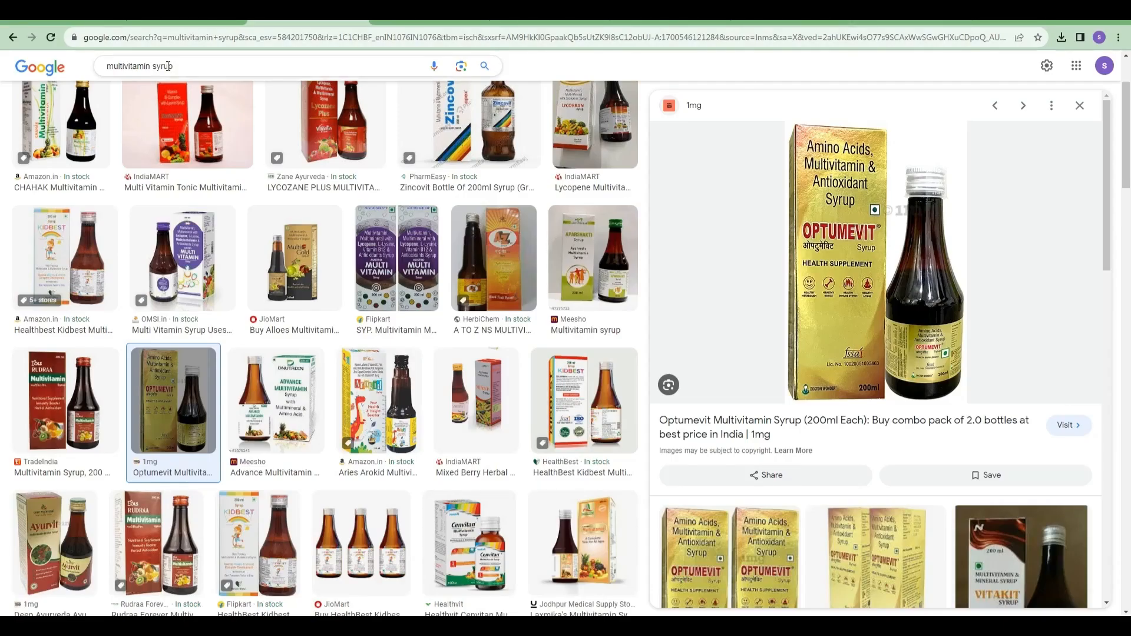
left_click_drag(187, 67, 3, 78)
type("ENZYME S")
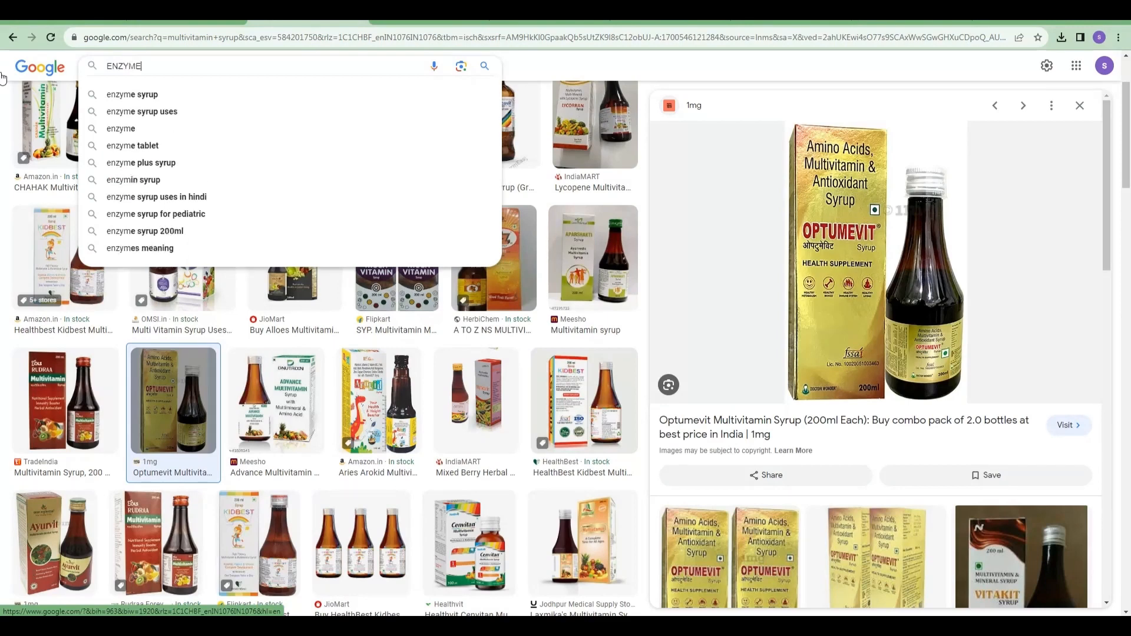
type("YRUP")
key("Return")
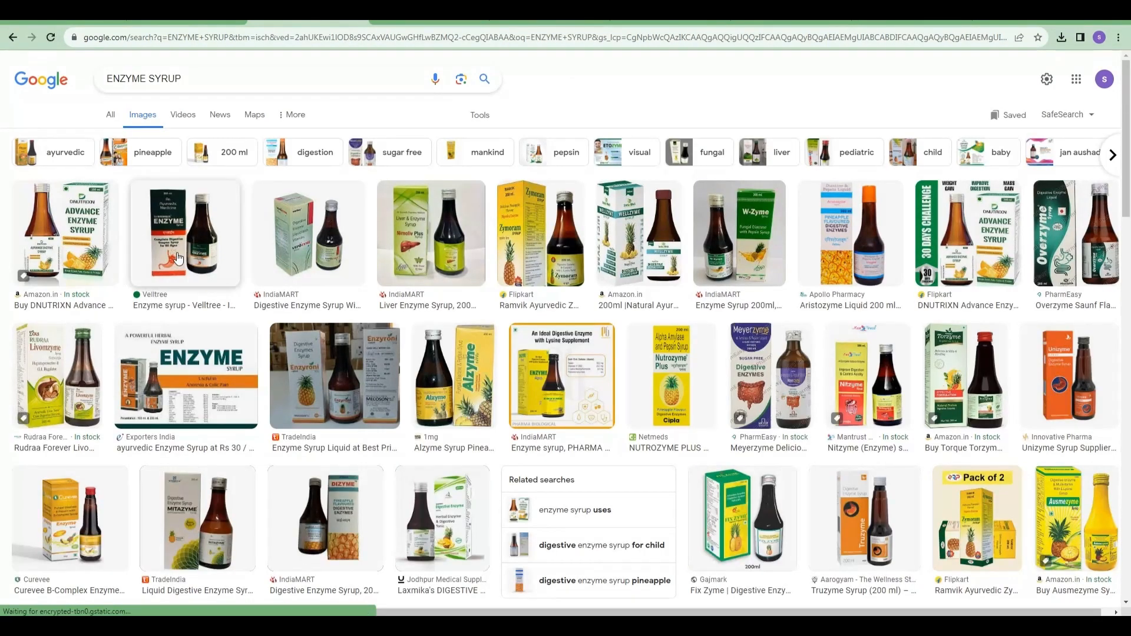
Step: Preview several enzyme syrup carton designs in the image results, including Nimoliv Plus, Ausmezyme, Curevee and Pharma Biological
left_click(411, 228)
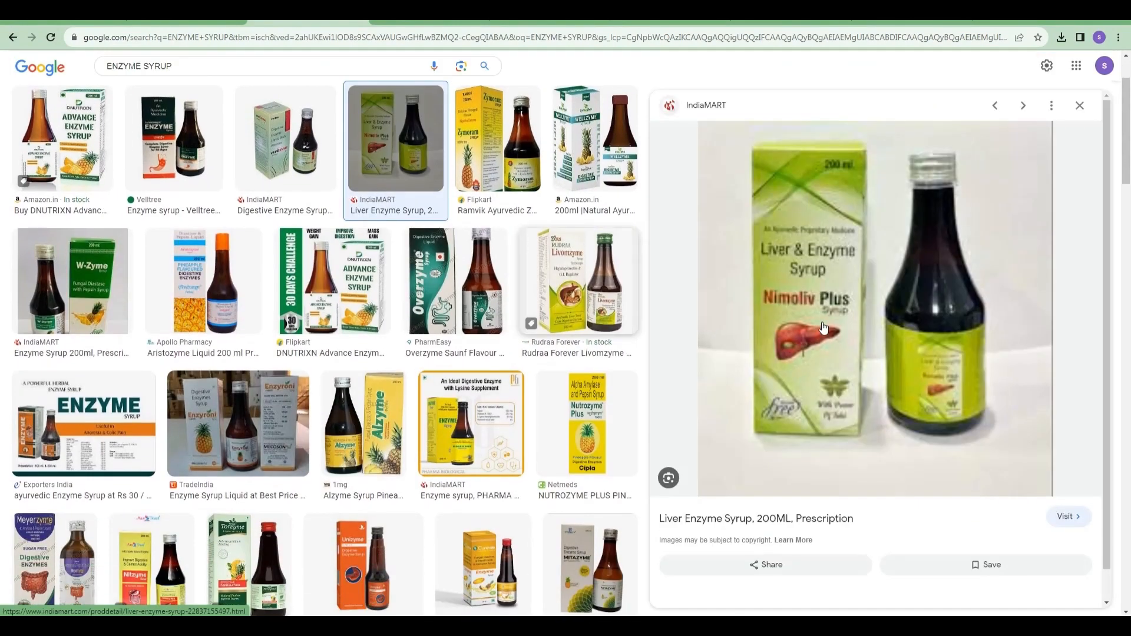
left_click(395, 170)
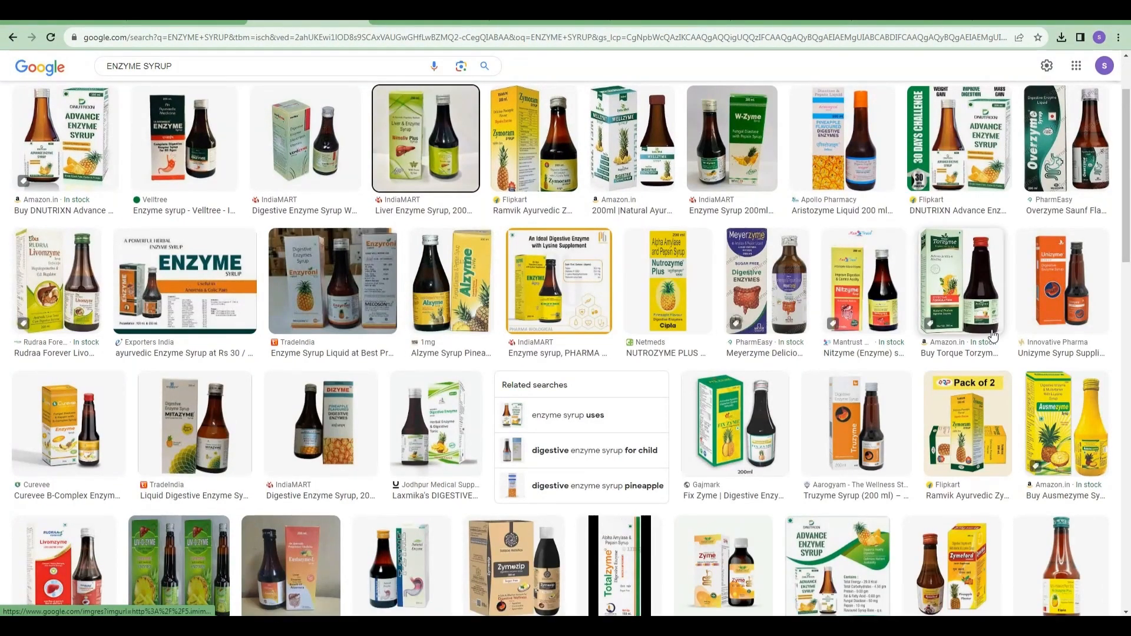
left_click(1058, 406)
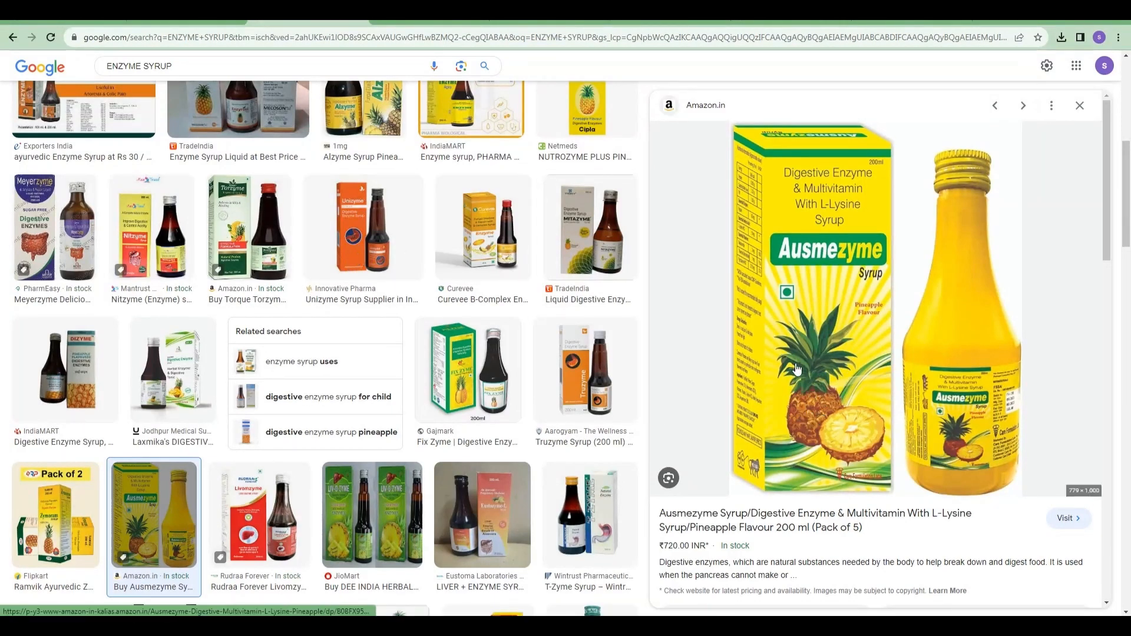
left_click(481, 233)
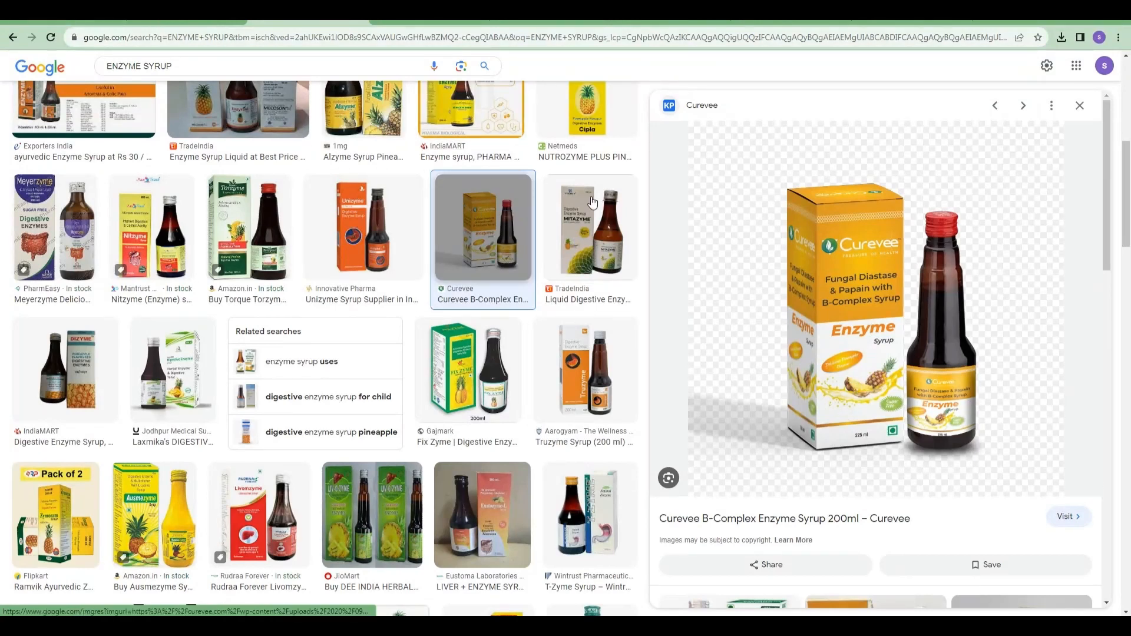
left_click(472, 115)
scroll(477, 324, "up", 2)
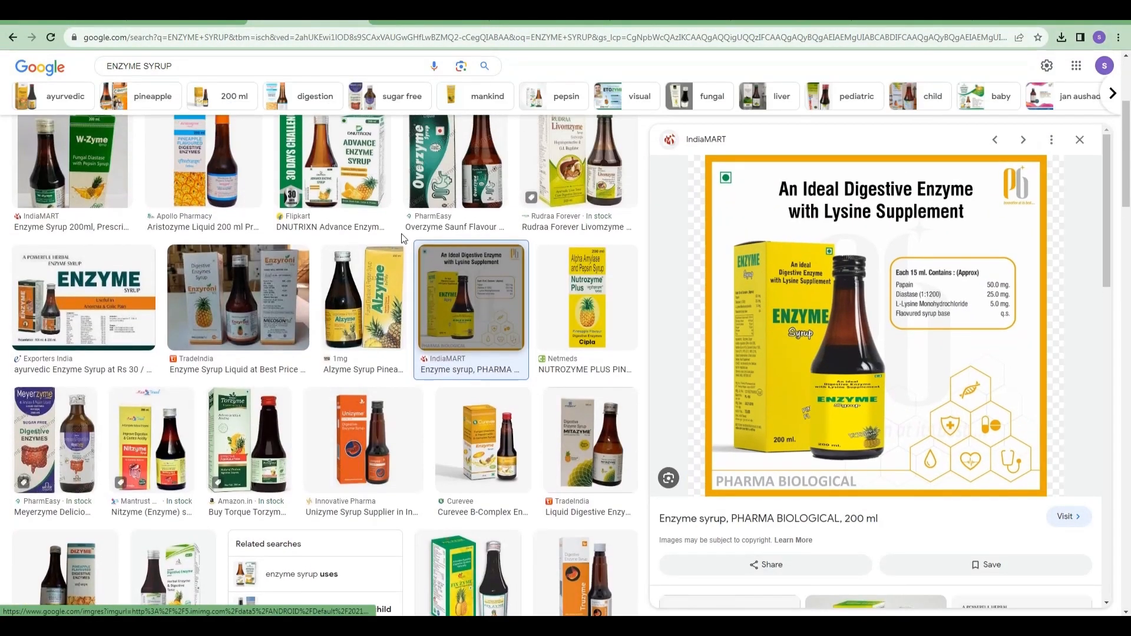
Step: Return to the earlier "abstract vector" image search, change the query to "YELOOW abstract vector" and browse the background designs
left_click(12, 38)
left_click(12, 38)
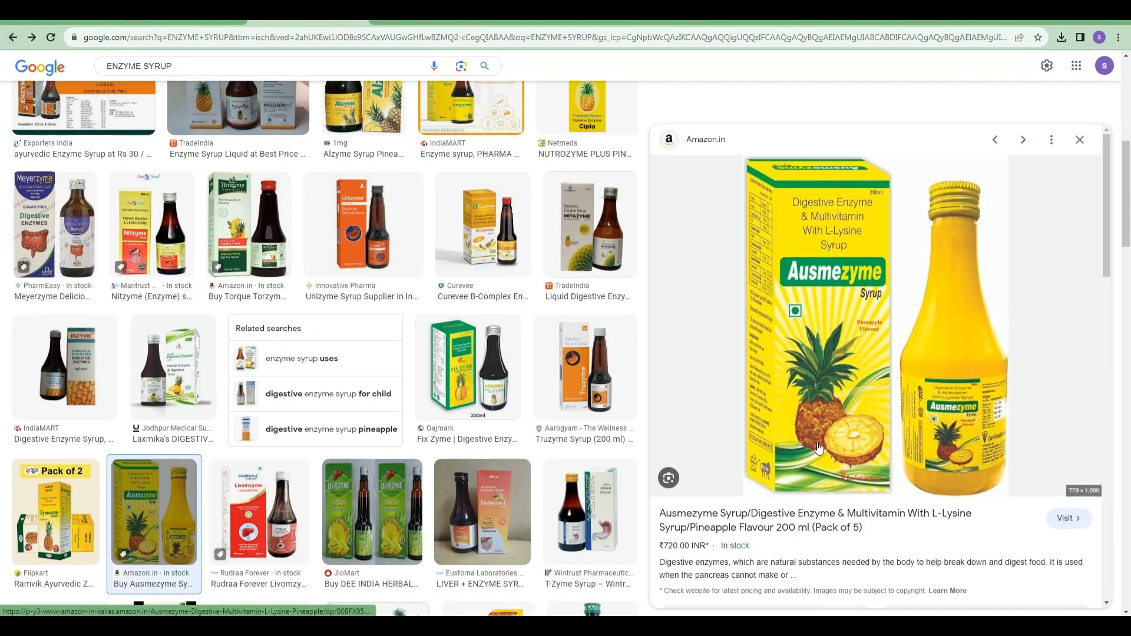
left_click(12, 38)
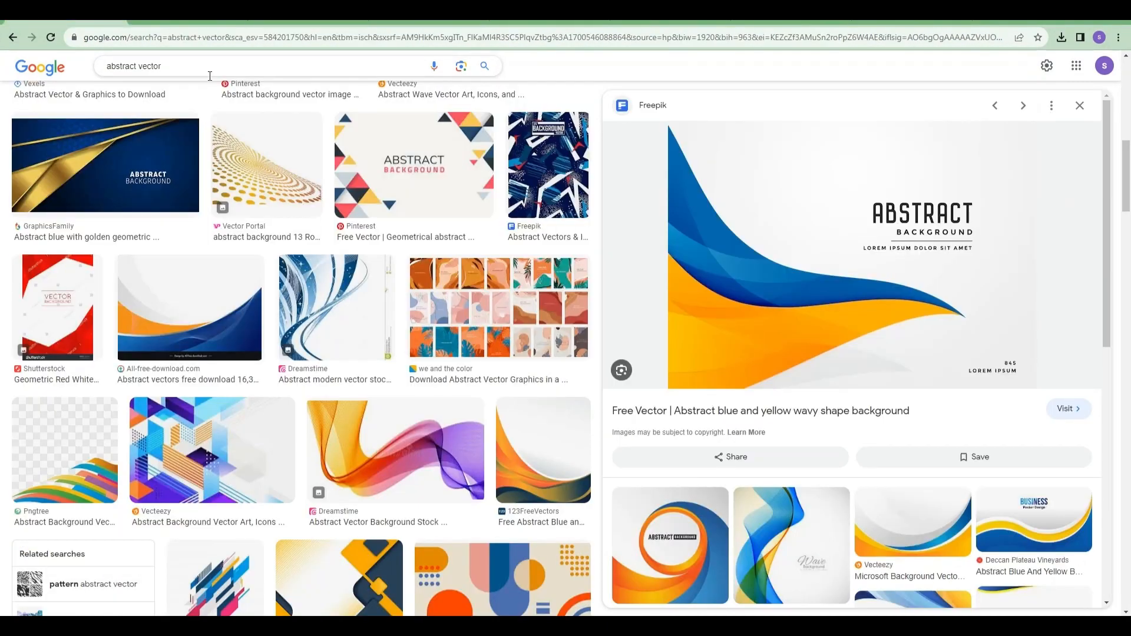
left_click(189, 62)
type("YELOOW")
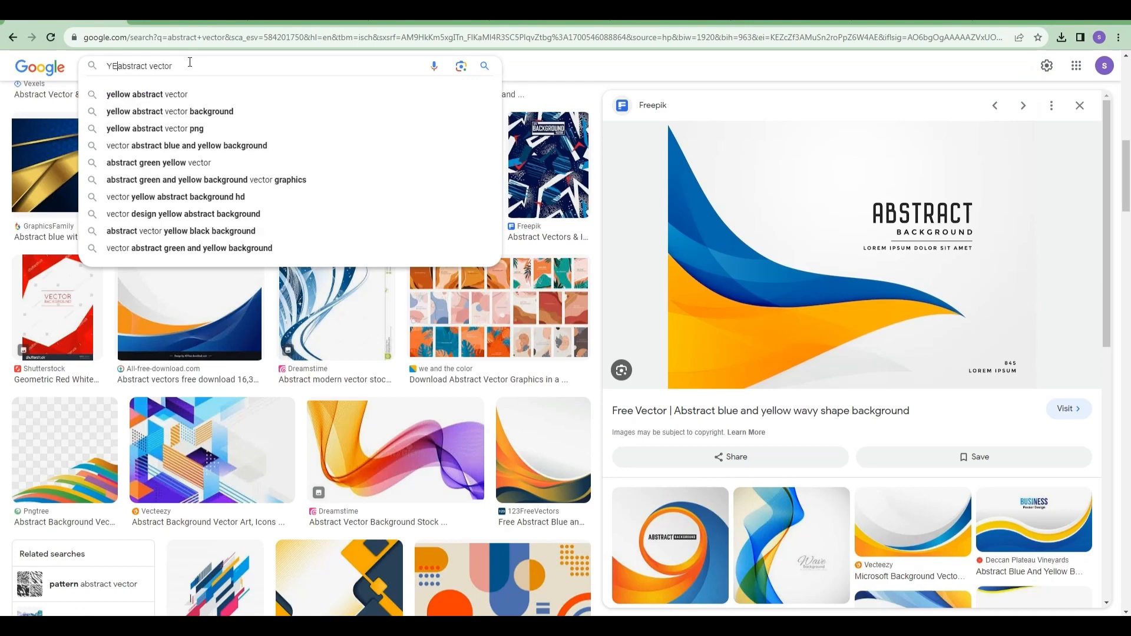
key("Return")
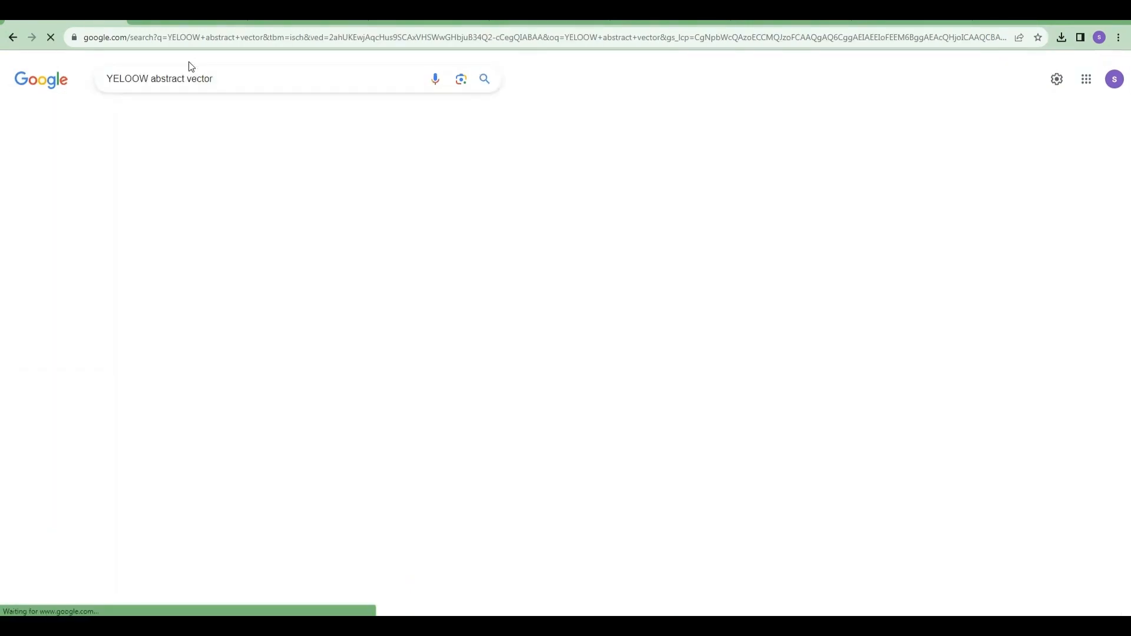
scroll(642, 416, "down", 3)
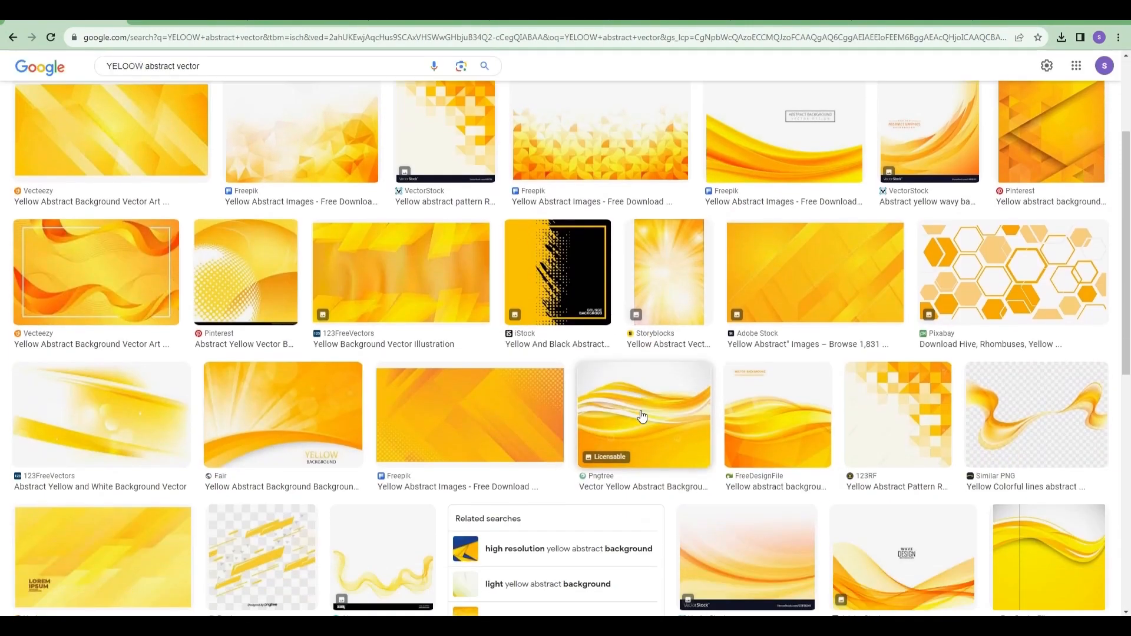
scroll(643, 417, "up", 3)
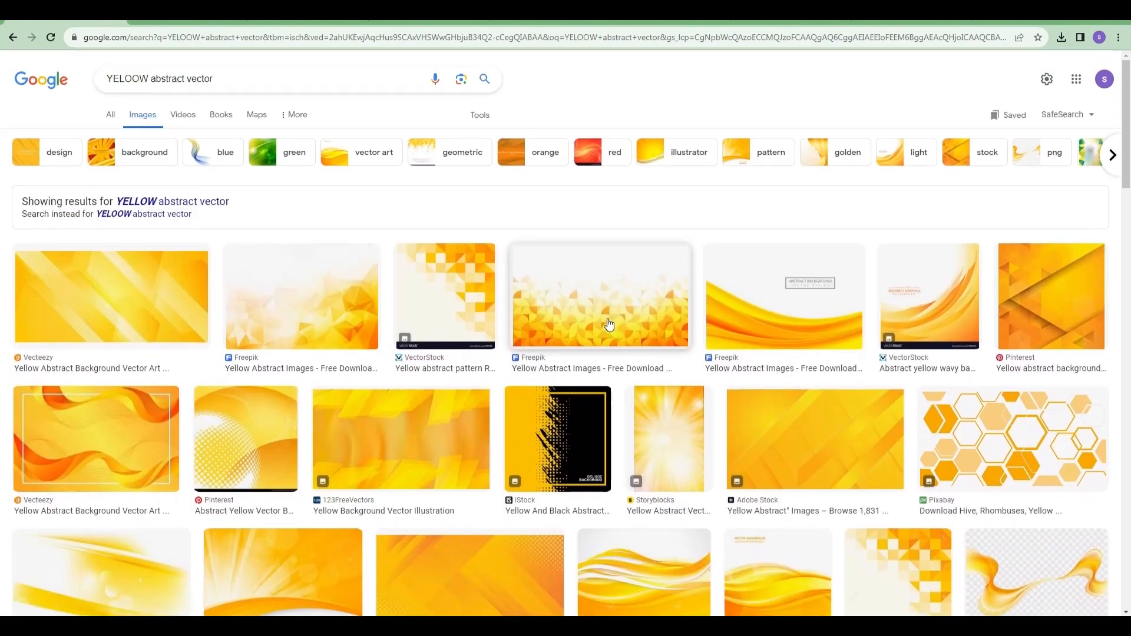
scroll(609, 324, "down", 5)
scroll(265, 258, "up", 5)
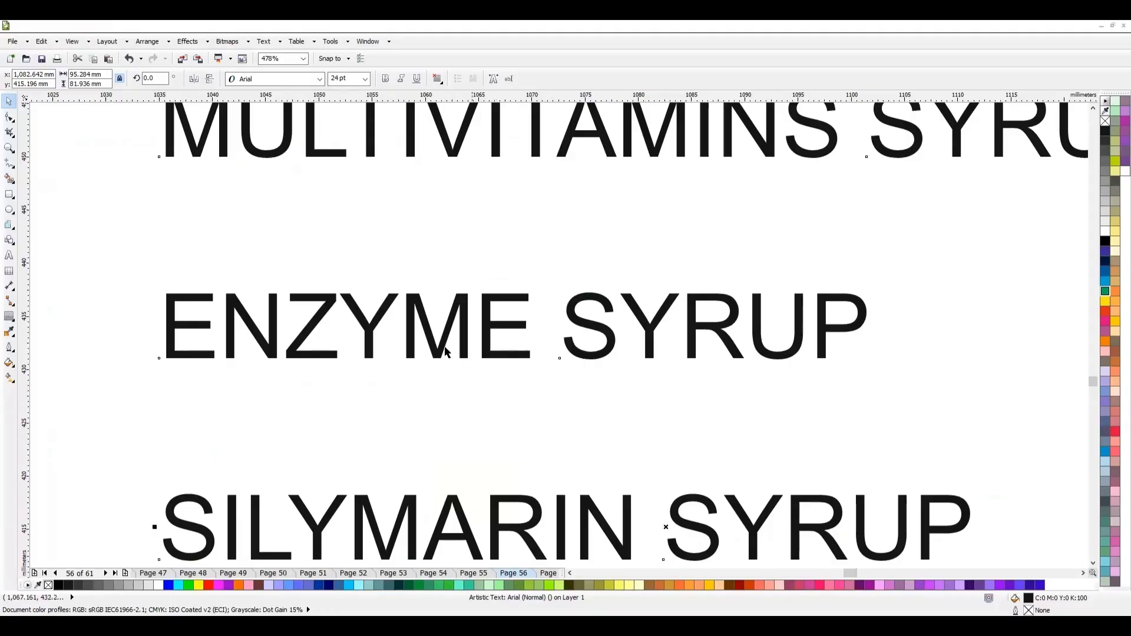
scroll(422, 314, "down", 2)
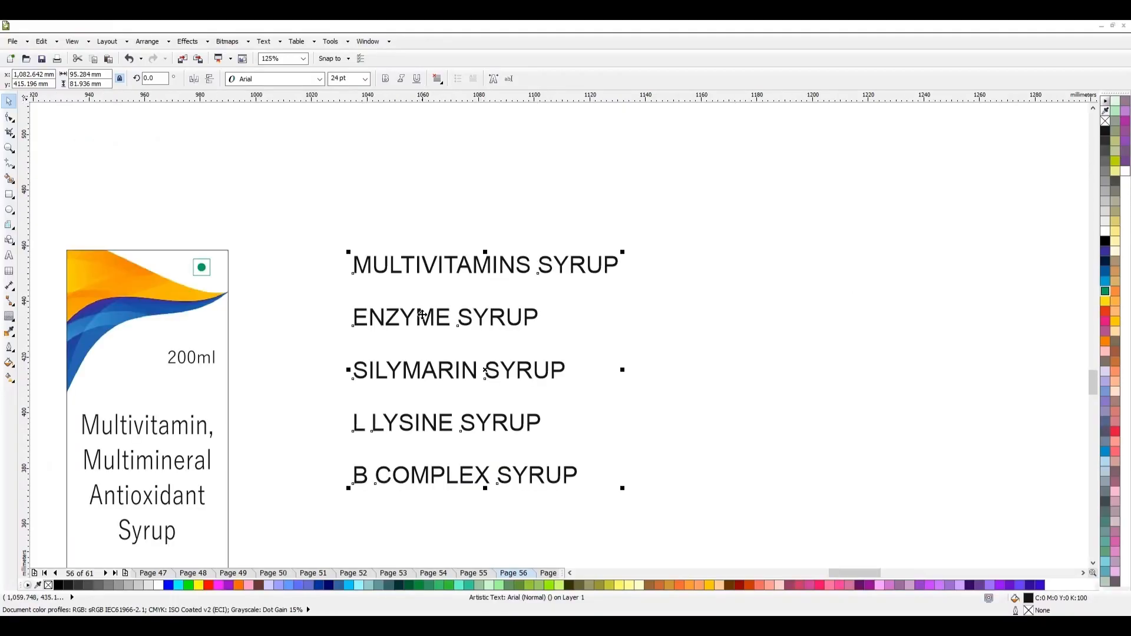
scroll(422, 315, "down", 1)
scroll(318, 392, "up", 1)
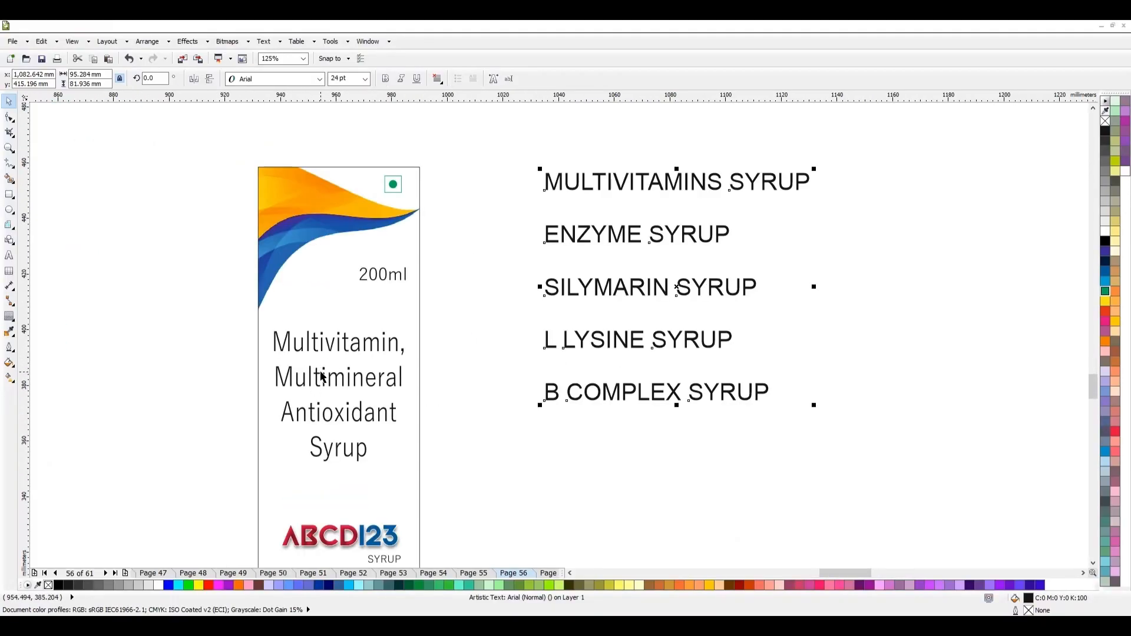
scroll(416, 379, "down", 1)
scroll(573, 413, "up", 1)
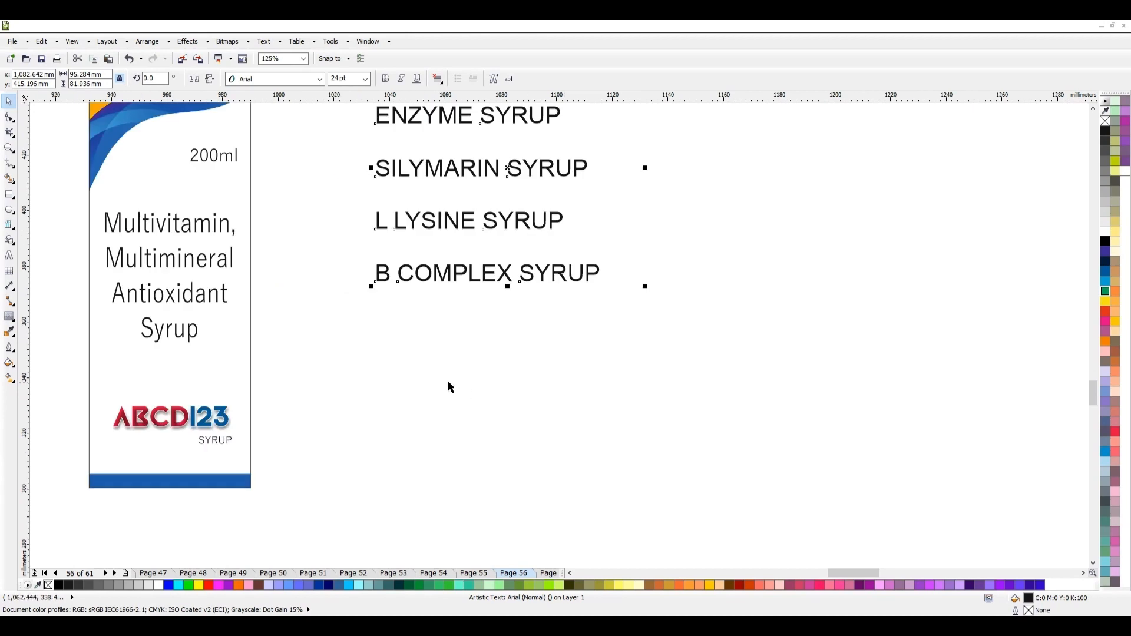
Step: Switch to the browser, go from the DAFONT search results to the DaFont site and open its Basic Sans serif category
key("F8")
left_click(385, 381)
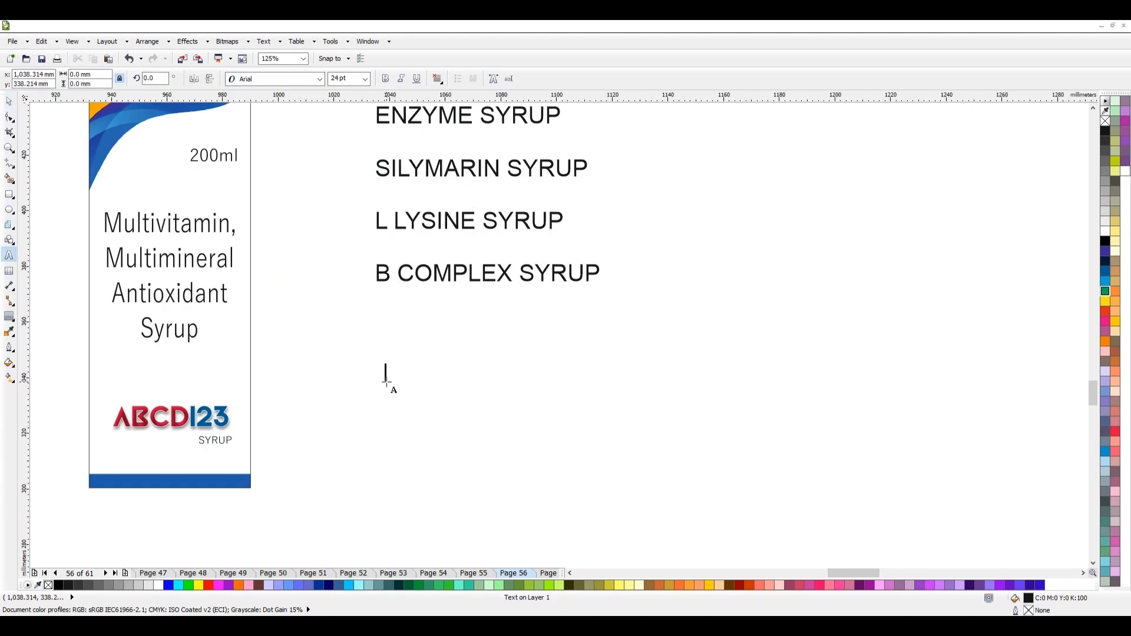
key("alt+Tab")
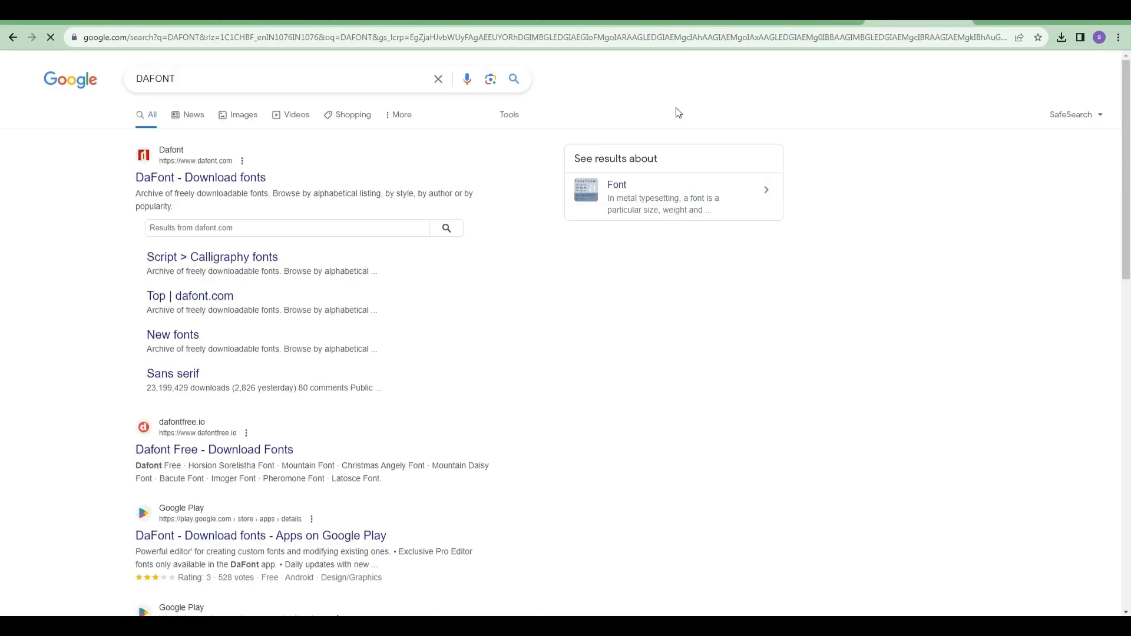
left_click(141, 178)
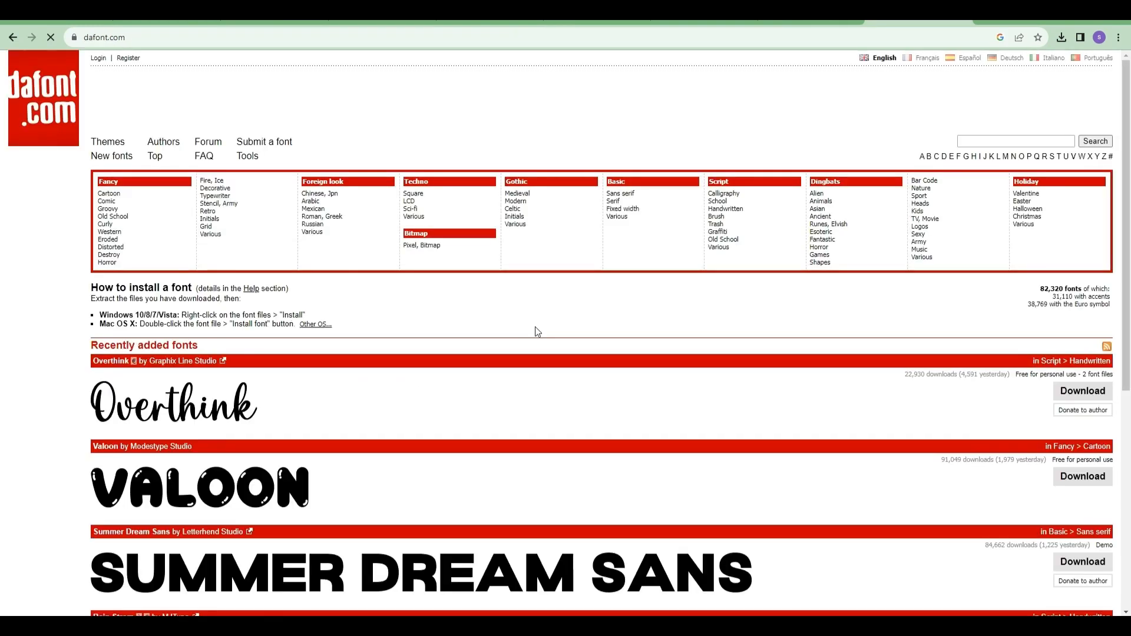
left_click(624, 194)
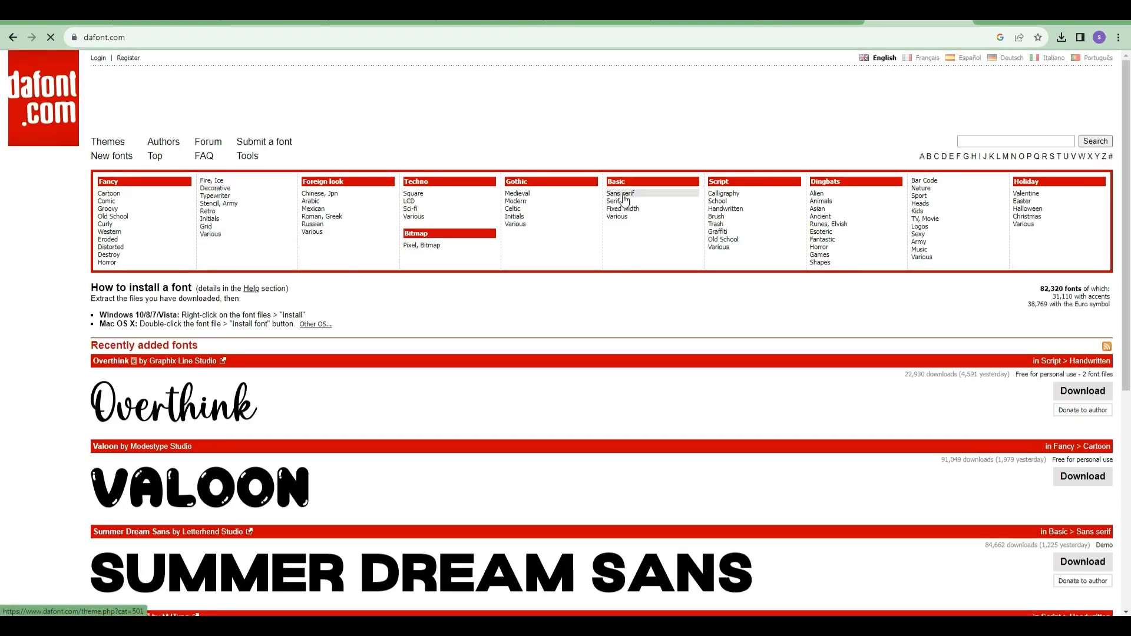
Step: Browse the first page of Sans serif fonts on DaFont, from Lemon Milk down to Toony Sans
scroll(306, 395, "down", 1)
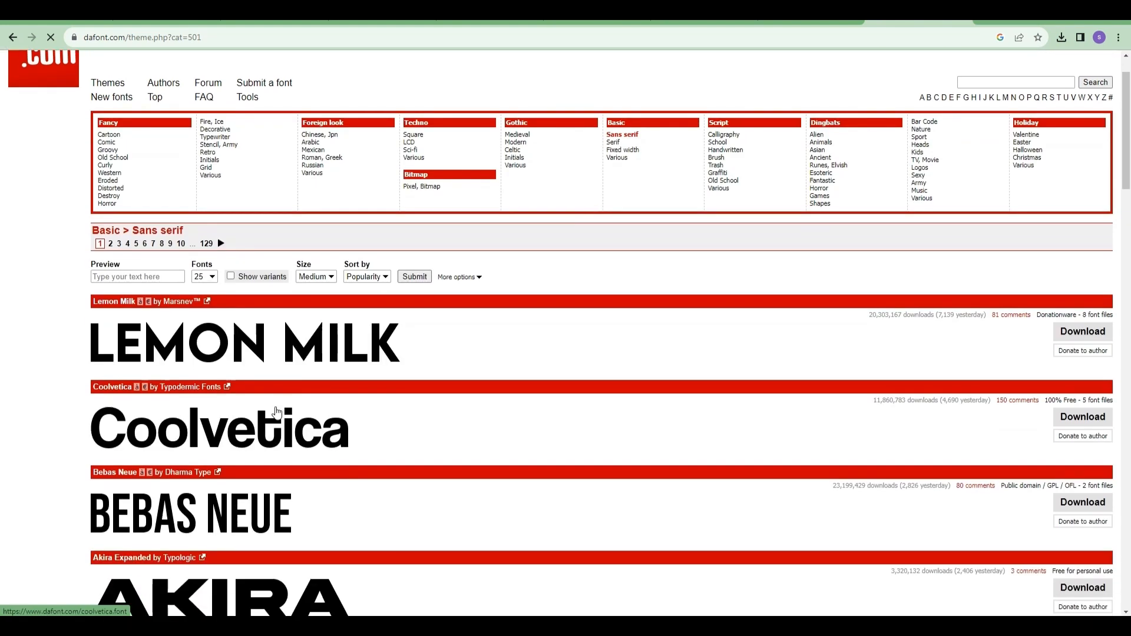
scroll(306, 394, "down", 10)
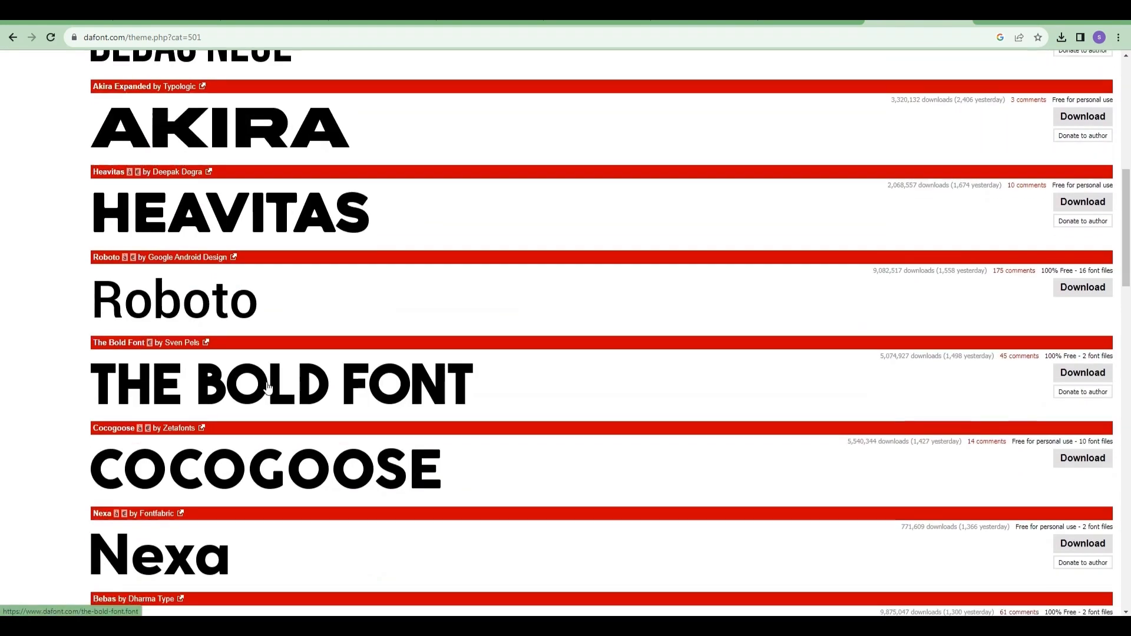
scroll(273, 387, "down", 12)
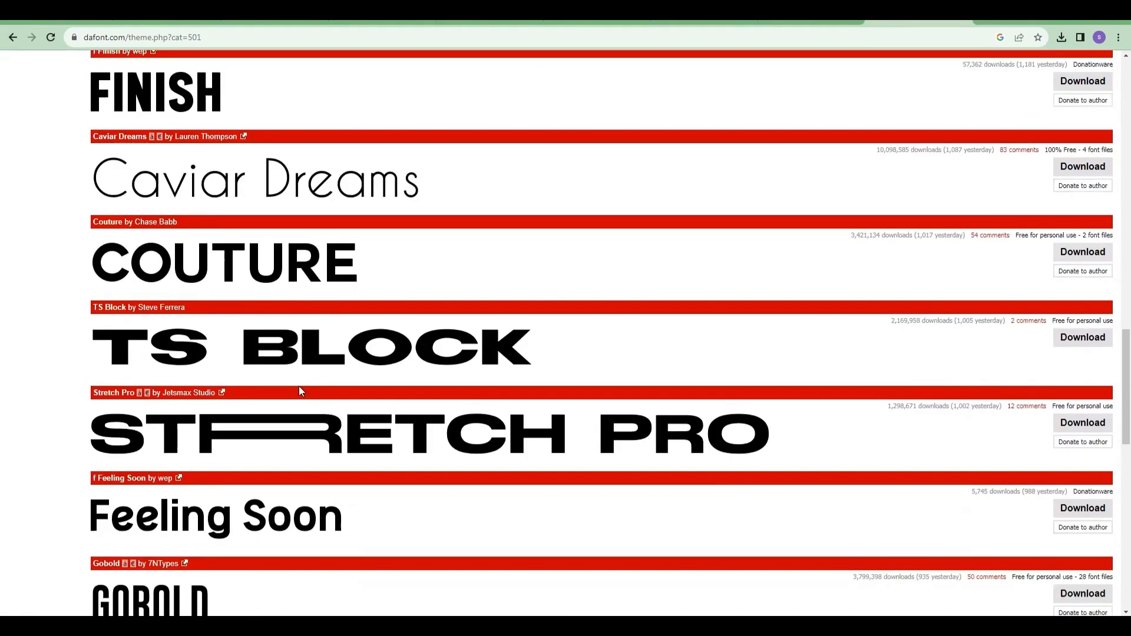
scroll(299, 388, "down", 10)
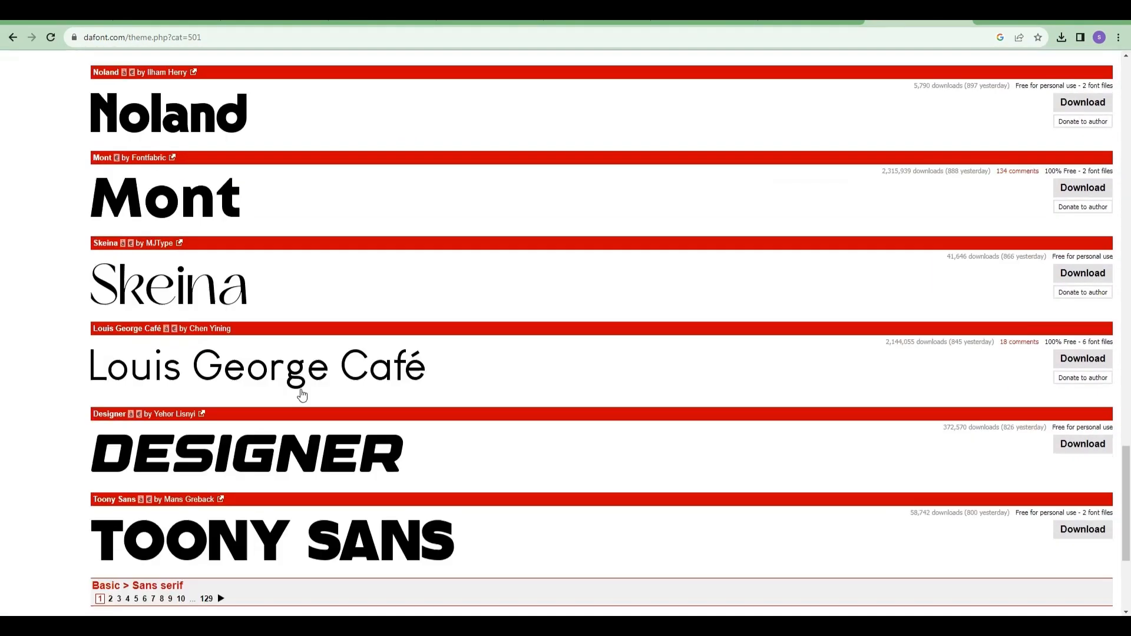
scroll(304, 395, "up", 6)
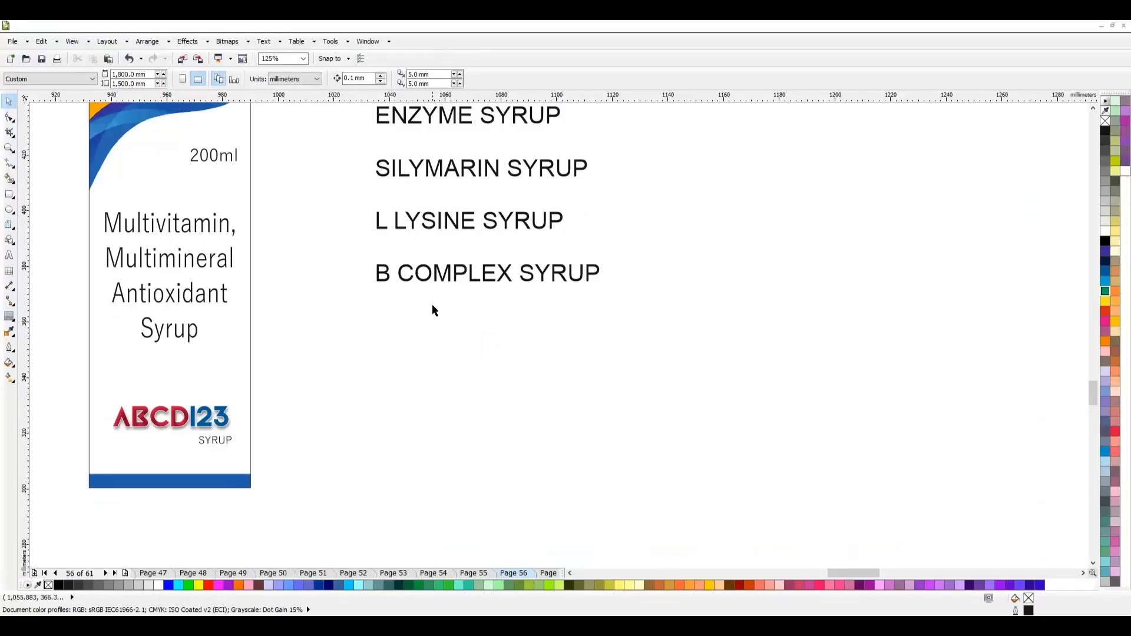
Step: Return to the carton drawing and place a copy of the syrup types text block to the right of the original list
scroll(432, 307, "down", 2)
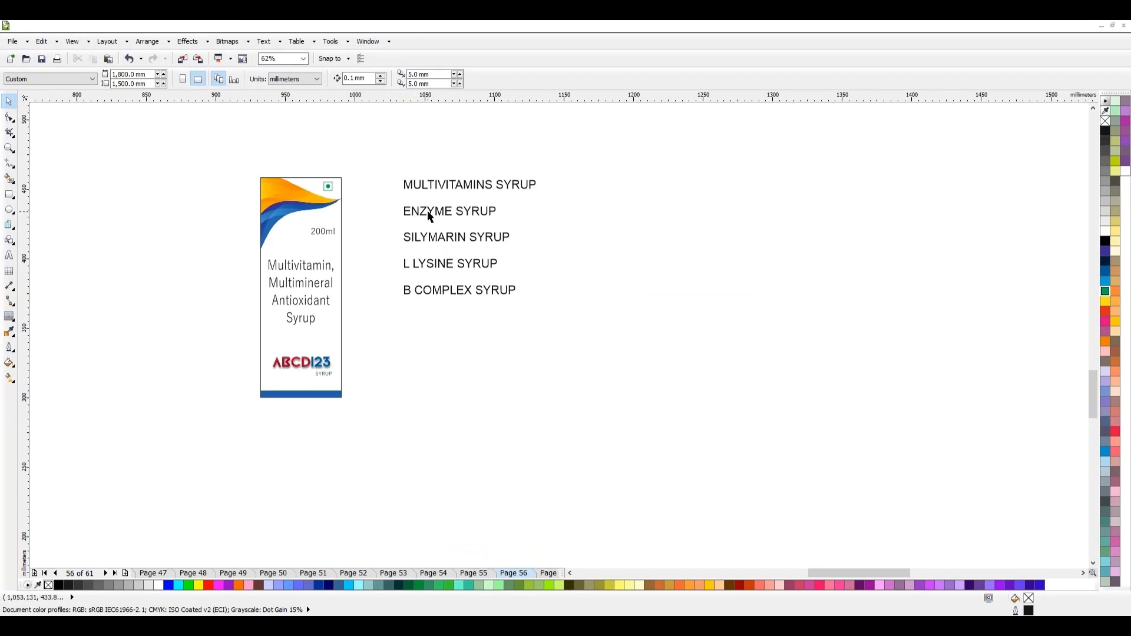
left_click(417, 211)
left_click_drag(417, 211, 572, 235)
right_click(572, 235)
Step: Replace the copied syrup list with the font names ARIAL, EBRIMA, THAOMA, FRANKLIKN and FUJI on separate lines
double_click(572, 233)
key("ctrl+a")
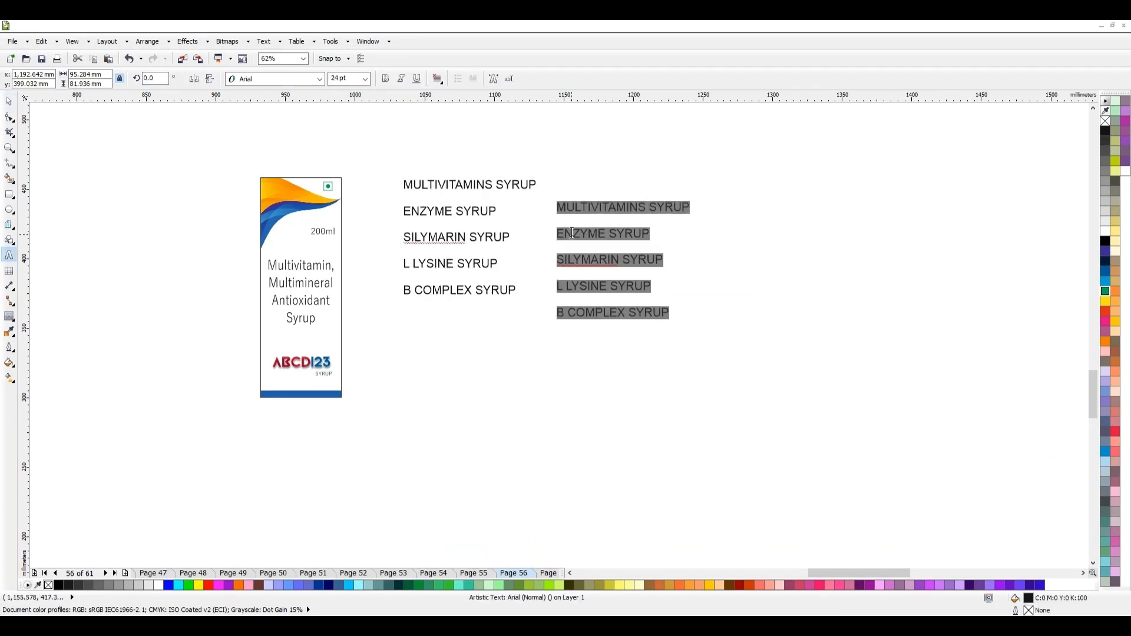
type("ARIAL")
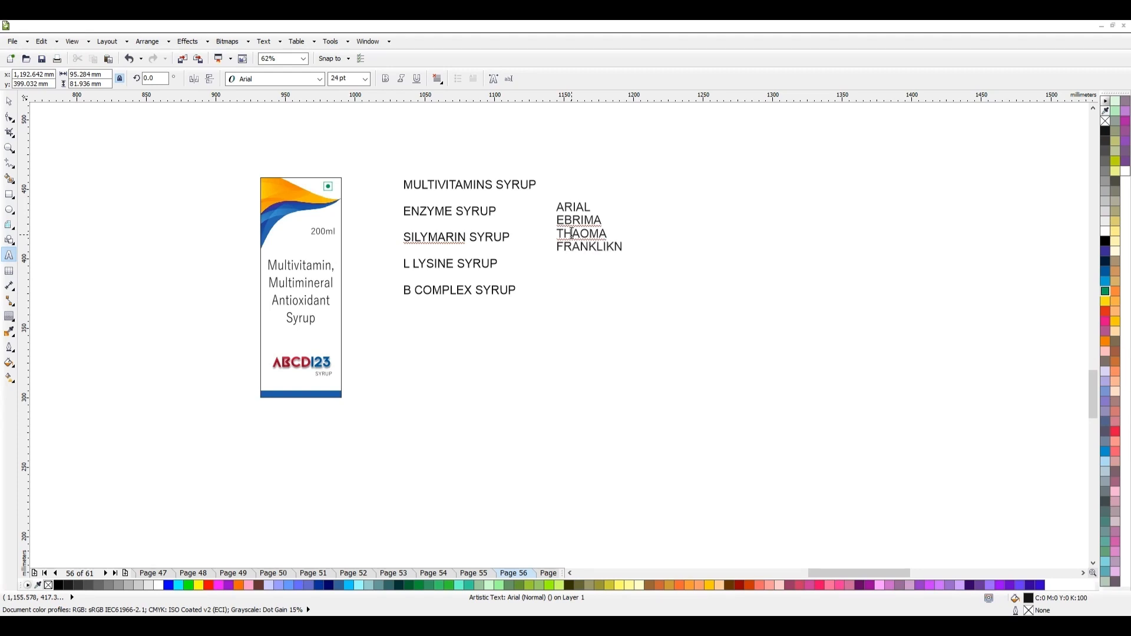
key("ctrl+space")
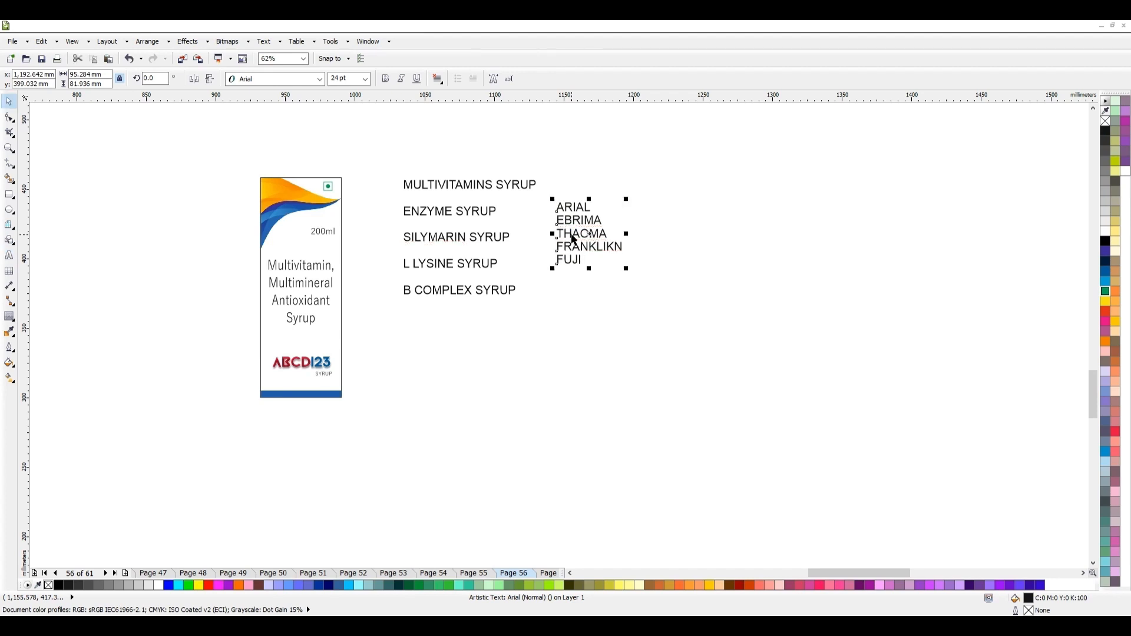
Step: Replace the whole font name list with the single word SWISS and shift it farther from the syrup list
scroll(561, 219, "up", 2)
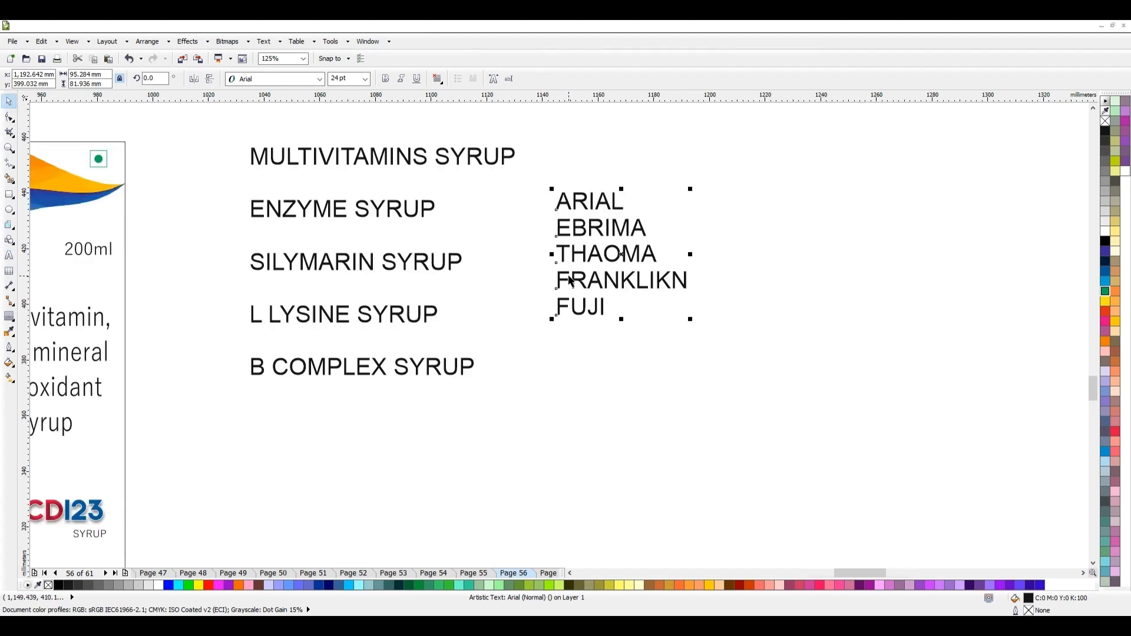
key("Delete")
key("ctrl+z")
double_click(559, 261)
key("ctrl+a")
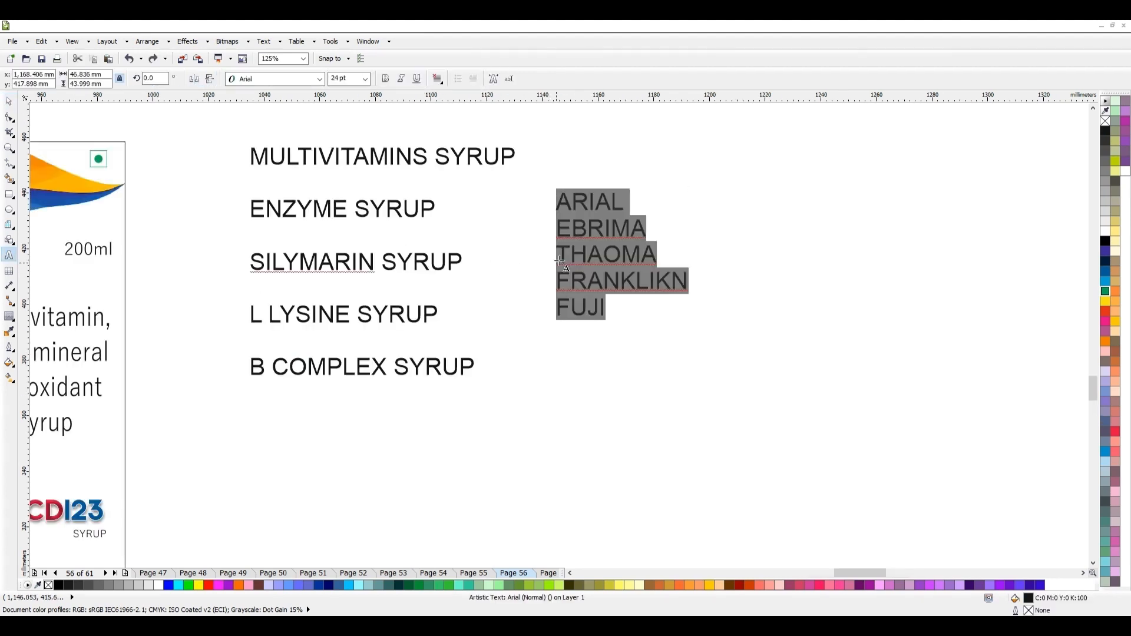
type("SWISSSS")
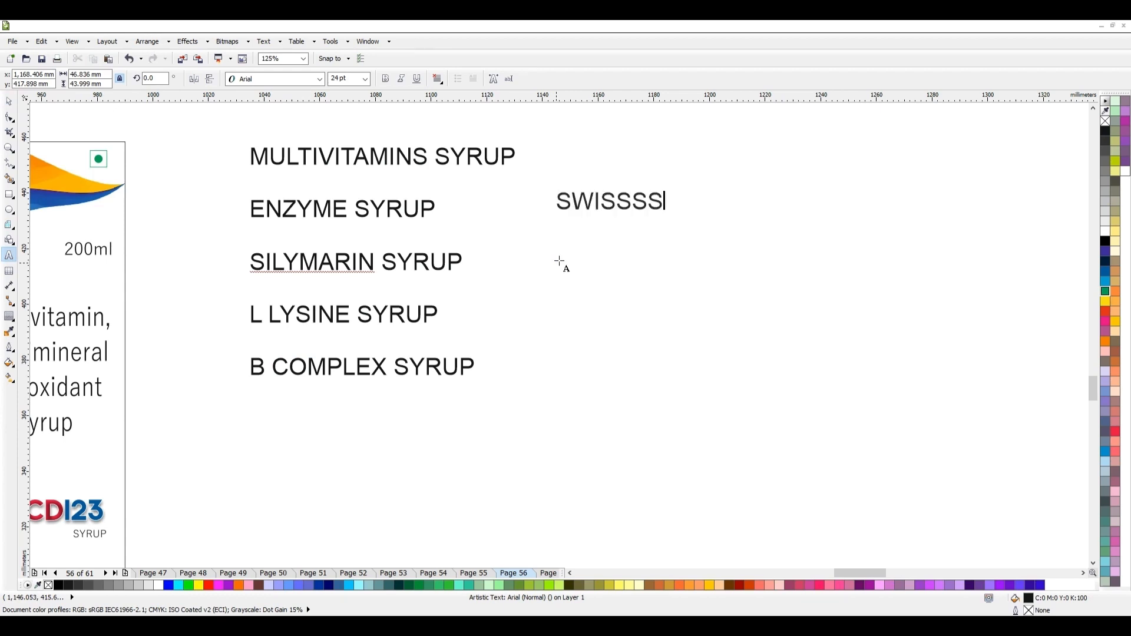
key("ctrl+space")
key("ctrl+space")
key("BackSpace")
key("BackSpace")
key("ctrl+space")
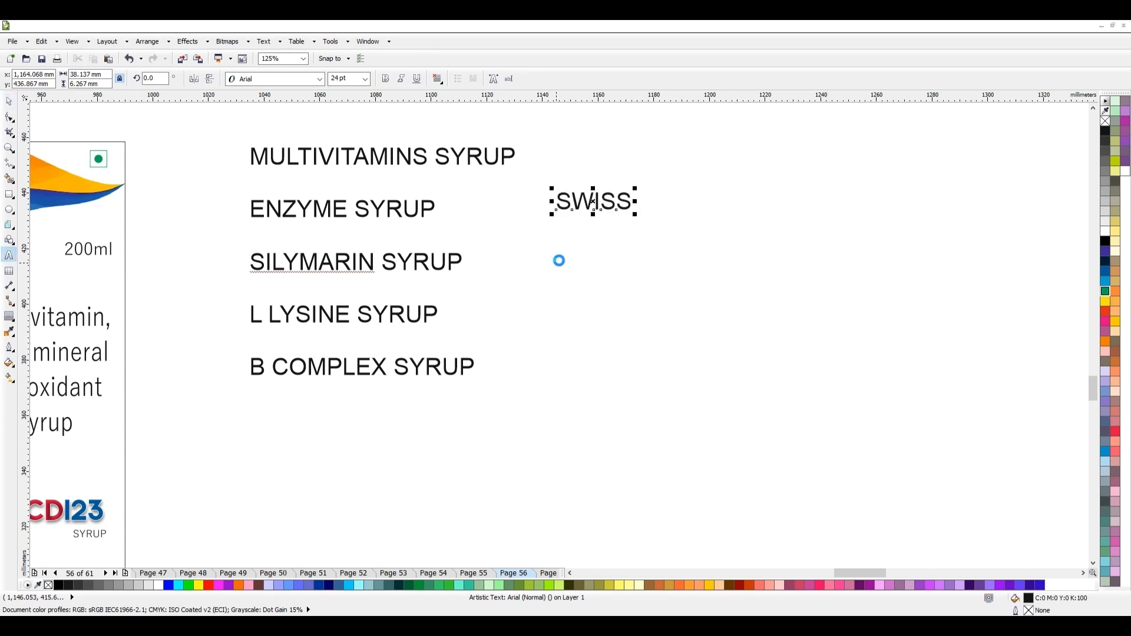
scroll(561, 265, "down", 2)
scroll(597, 261, "up", 1)
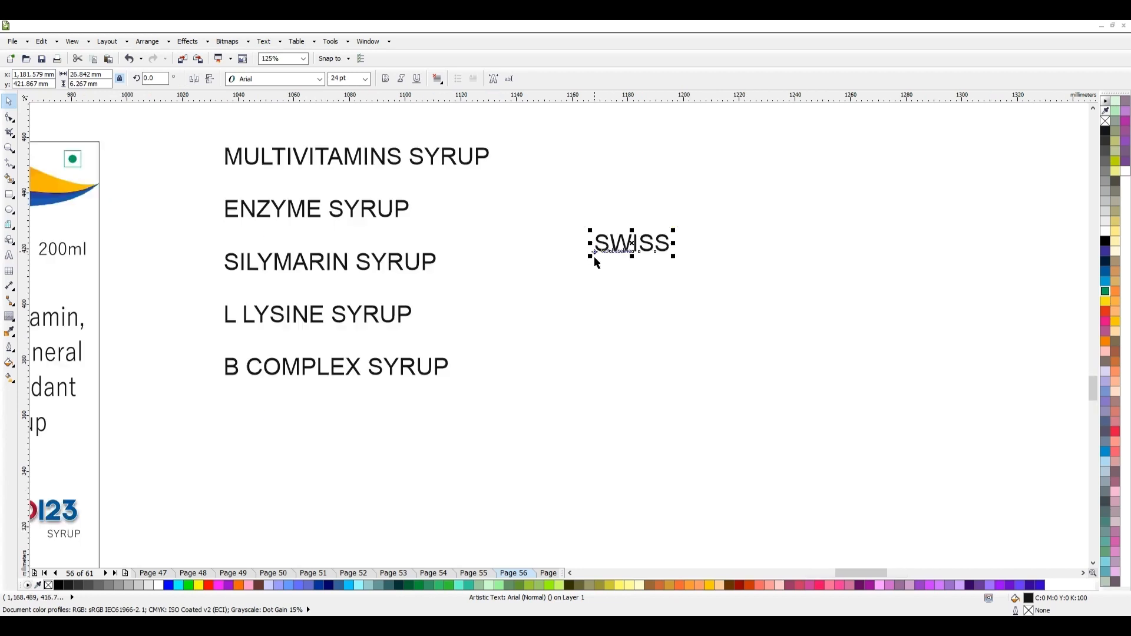
Step: Review the carton front panel beside the syrup list, the Pharmaceutical Design title on page 54 and the Syrup Size layouts on page 55
scroll(596, 260, "down", 1)
key("F2")
left_click_drag(202, 194, 778, 447)
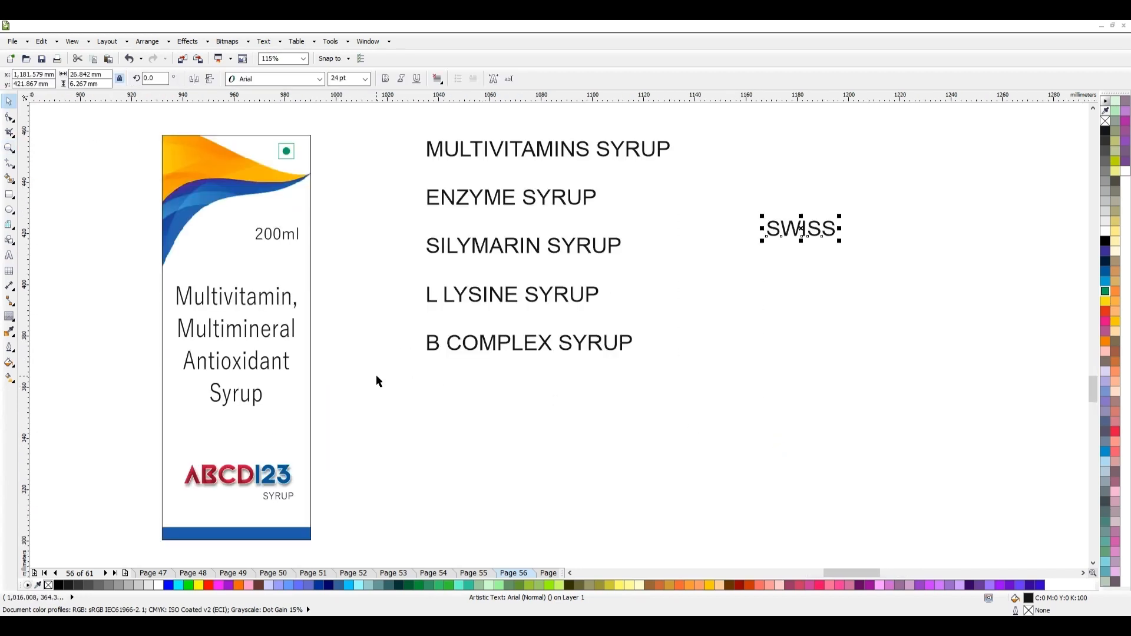
scroll(380, 377, "down", 4)
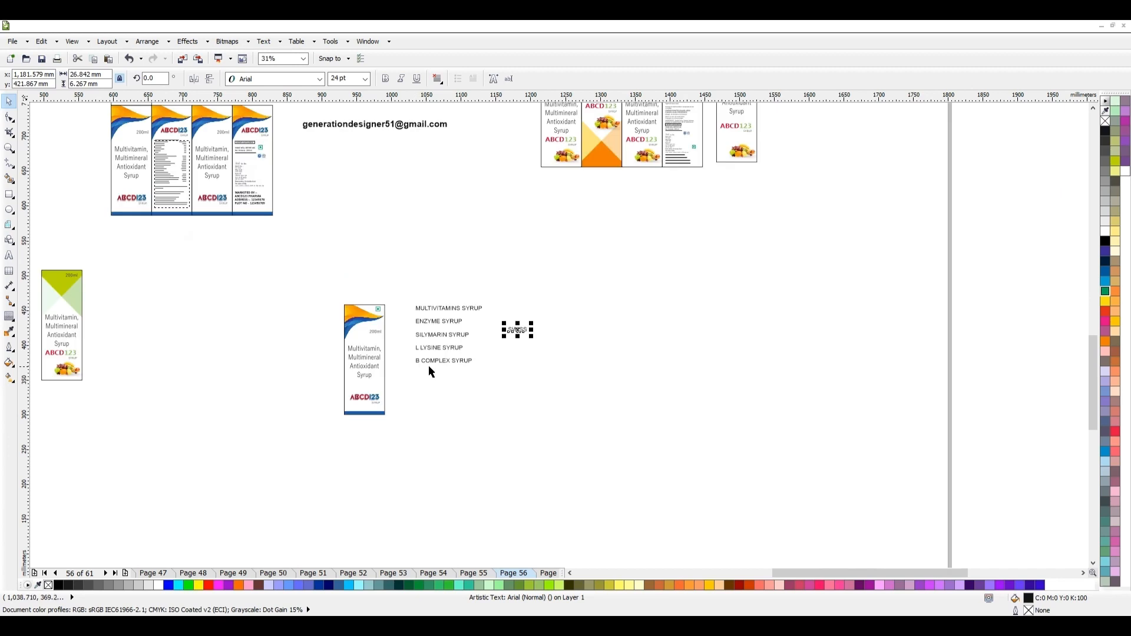
key("Page_Up")
scroll(411, 345, "down", 2)
key("Page_Up")
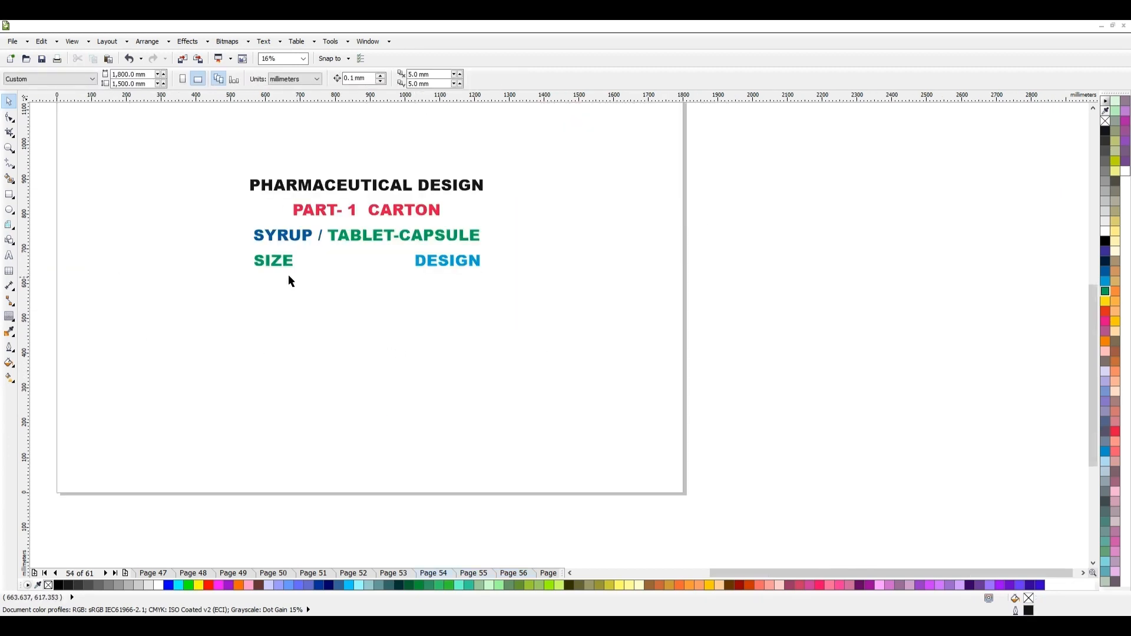
key("Page_Down")
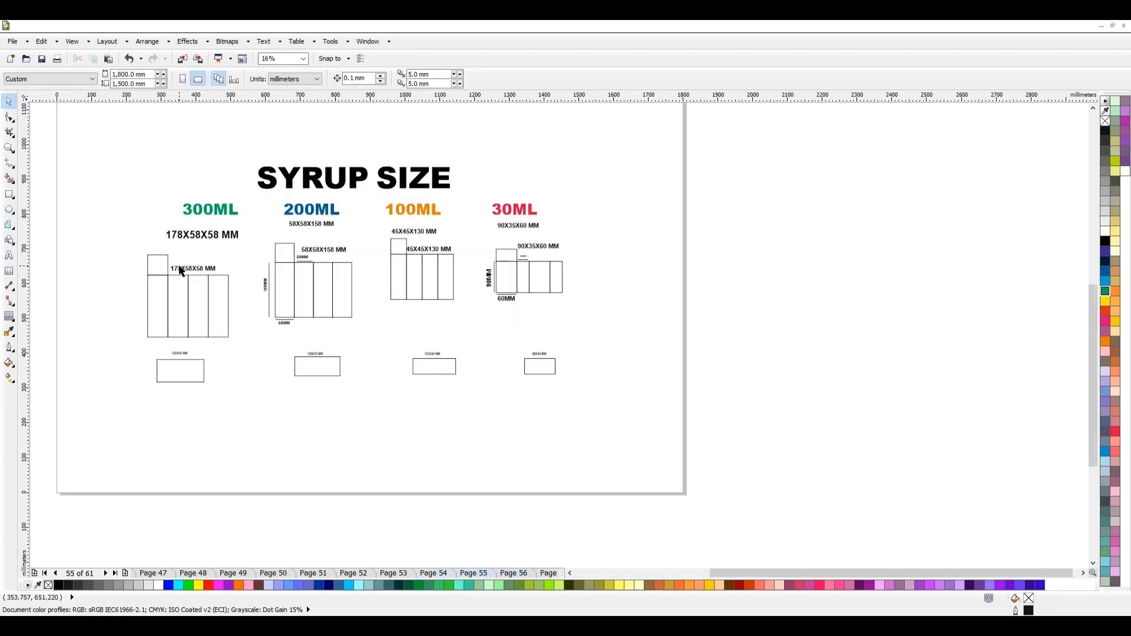
Step: Examine the PART-2 LABLE page with its 130X55 MM label and the TABLET/CAPSULE SIZE page with its carton mockup
key("Page_Down")
key("Page_Down")
key("Page_Down")
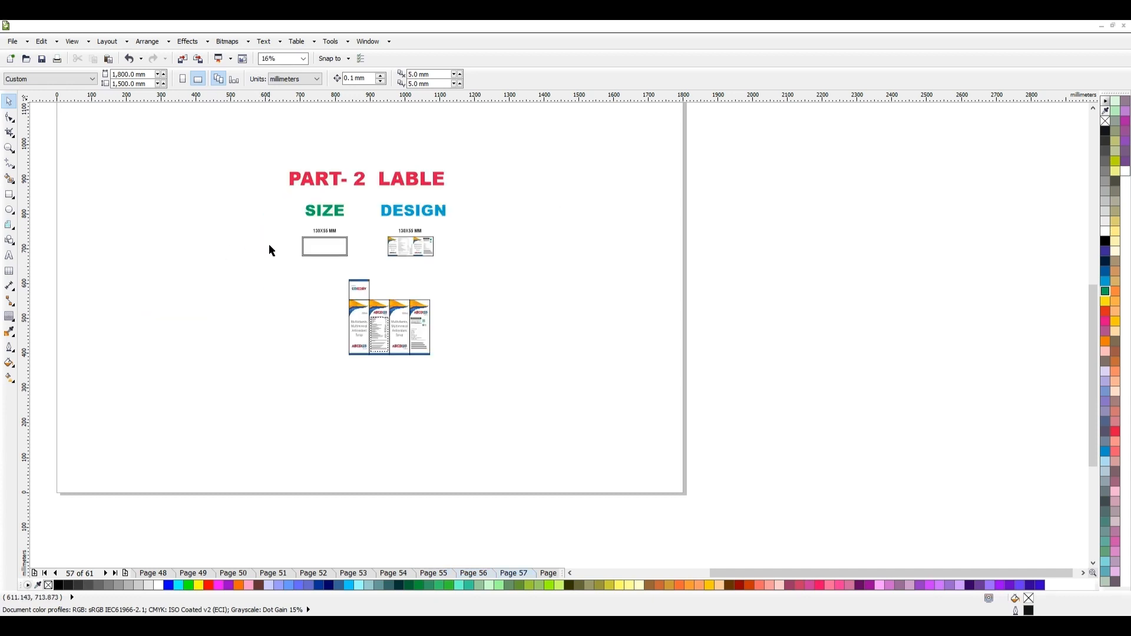
left_click_drag(120, 139, 672, 356)
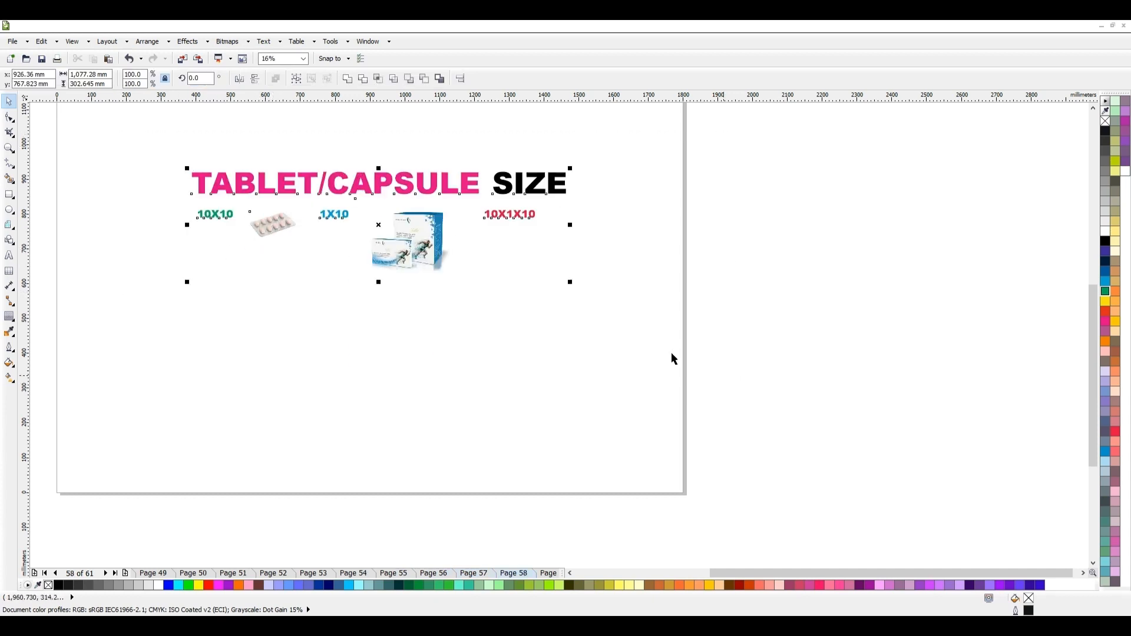
scroll(385, 226, "up", 1)
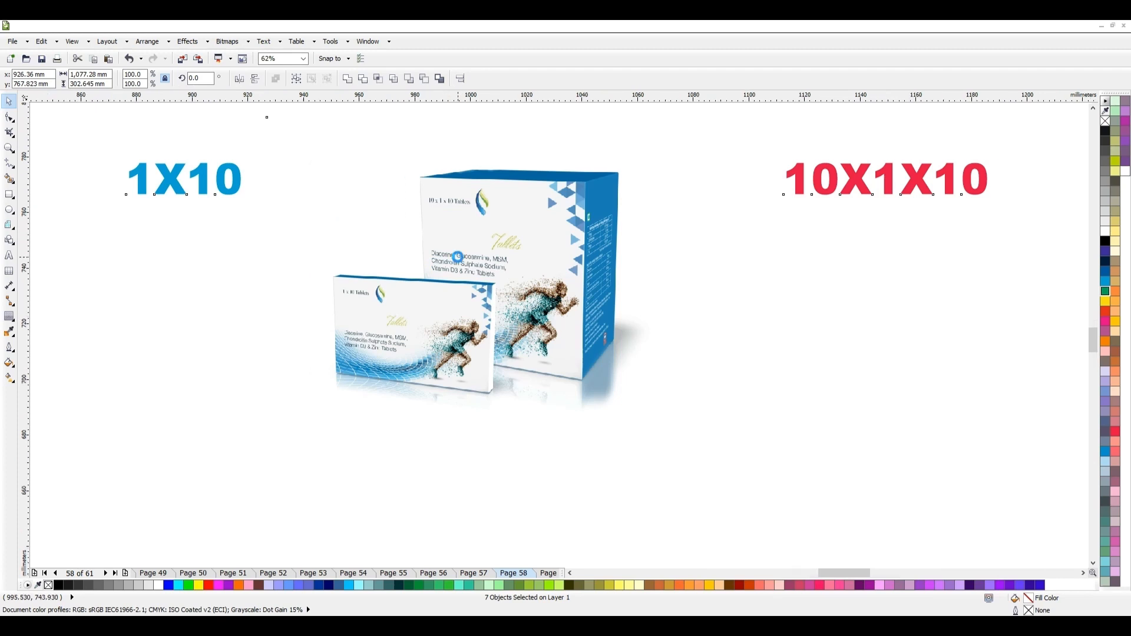
scroll(442, 312, "down", 3)
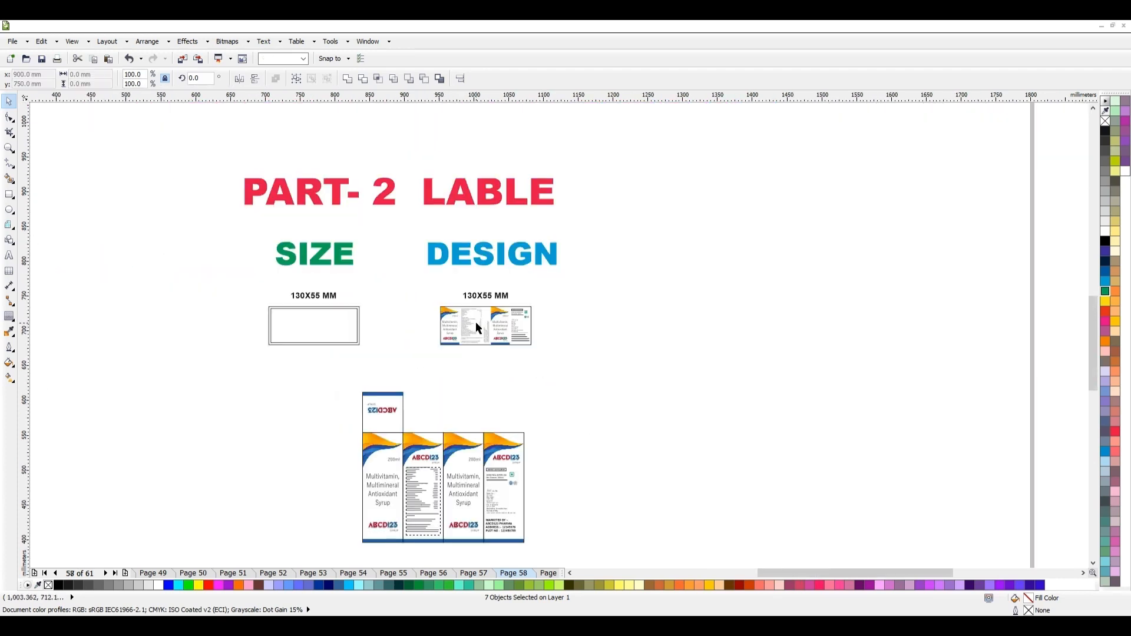
scroll(479, 328, "down", 3)
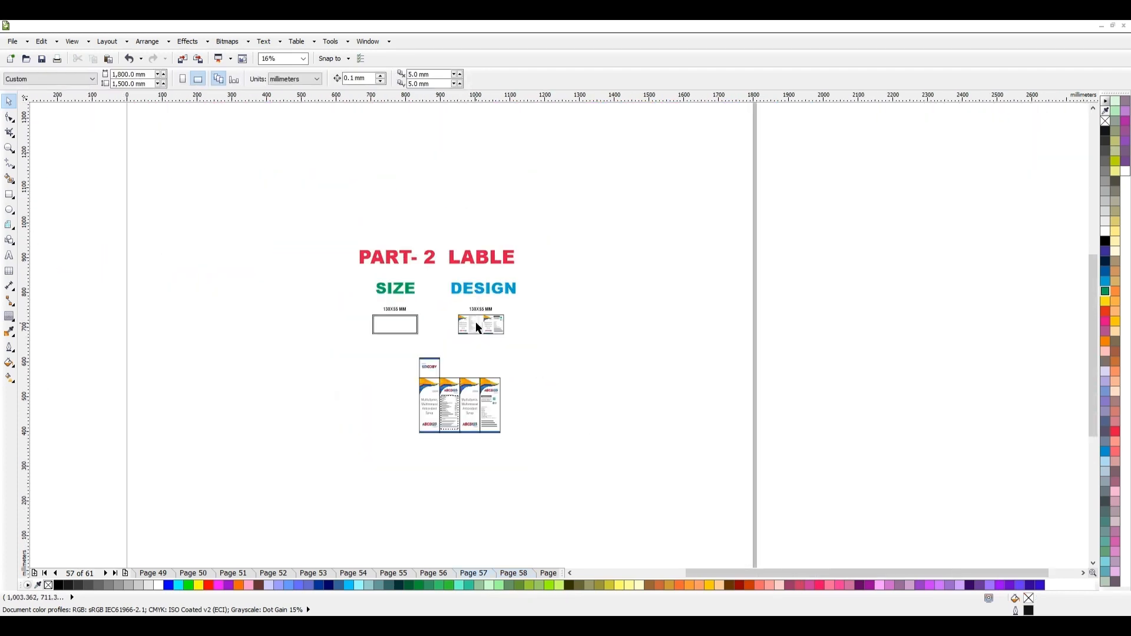
key("Page_Up")
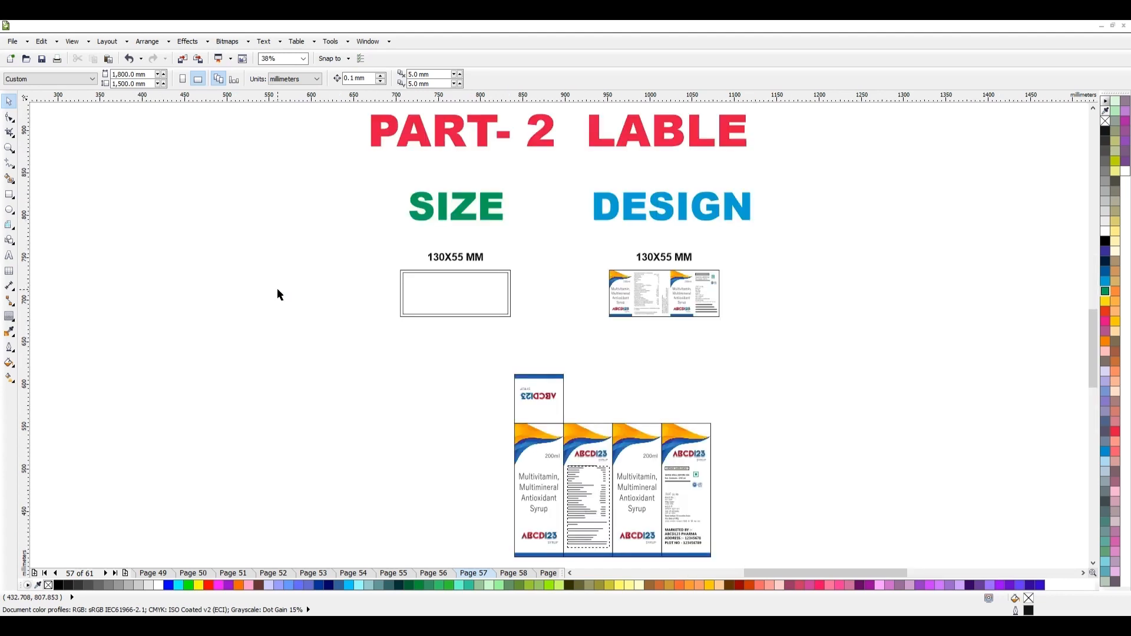